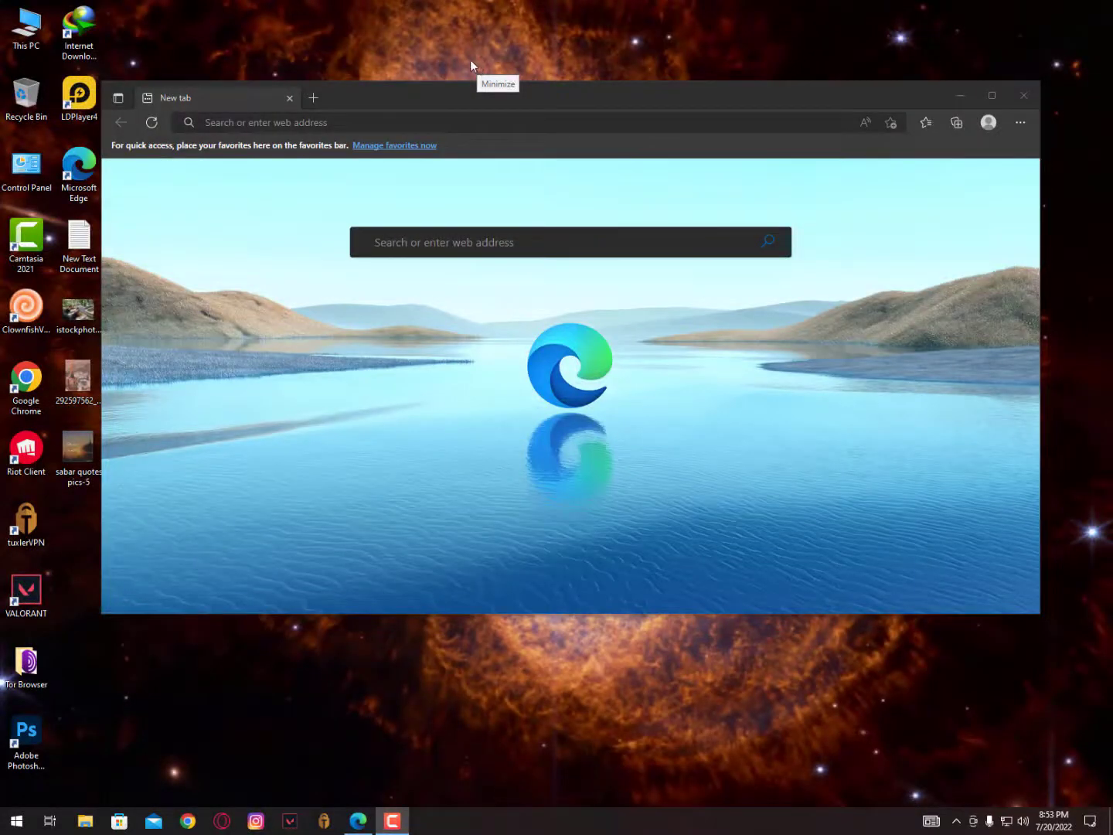
Move the Edge new-tab window a little higher and further left on the desktop.
click(464, 57)
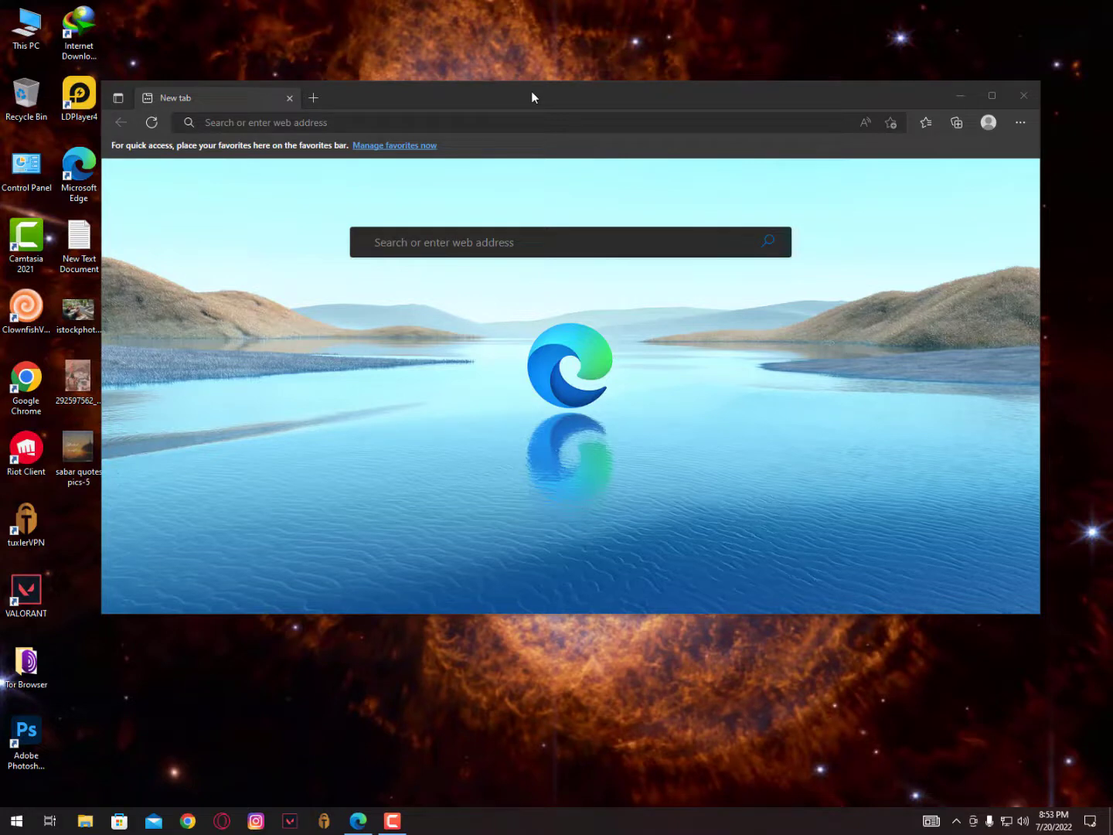
drag(490, 96, 476, 65)
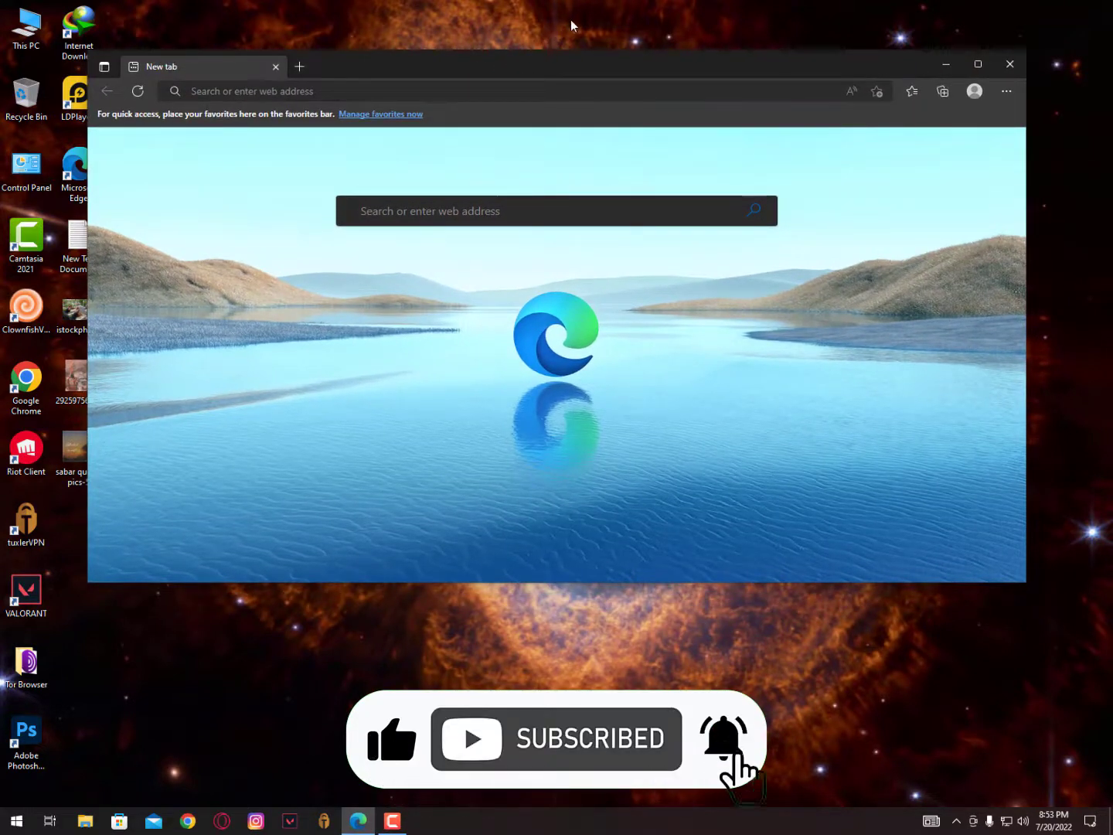
mouse_move(572, 54)
mouse_down()
mouse_move(576, 97)
mouse_move(576, 68)
mouse_up()
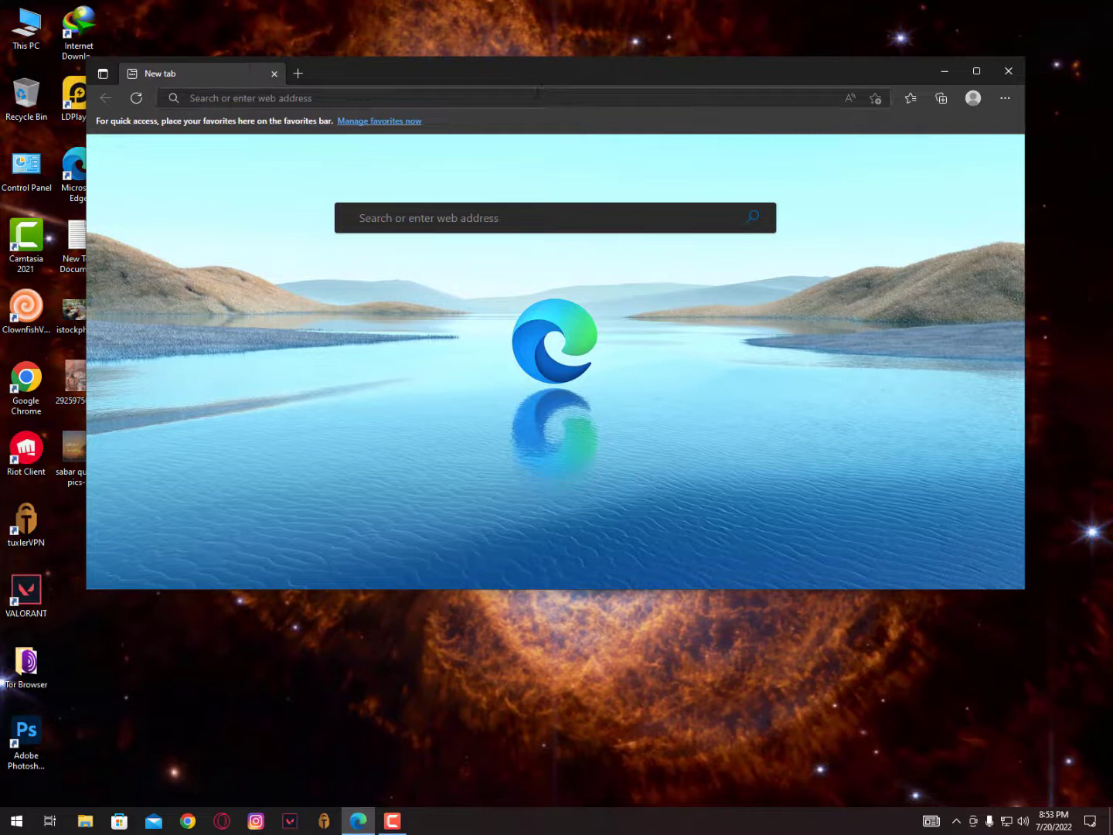
click(514, 101)
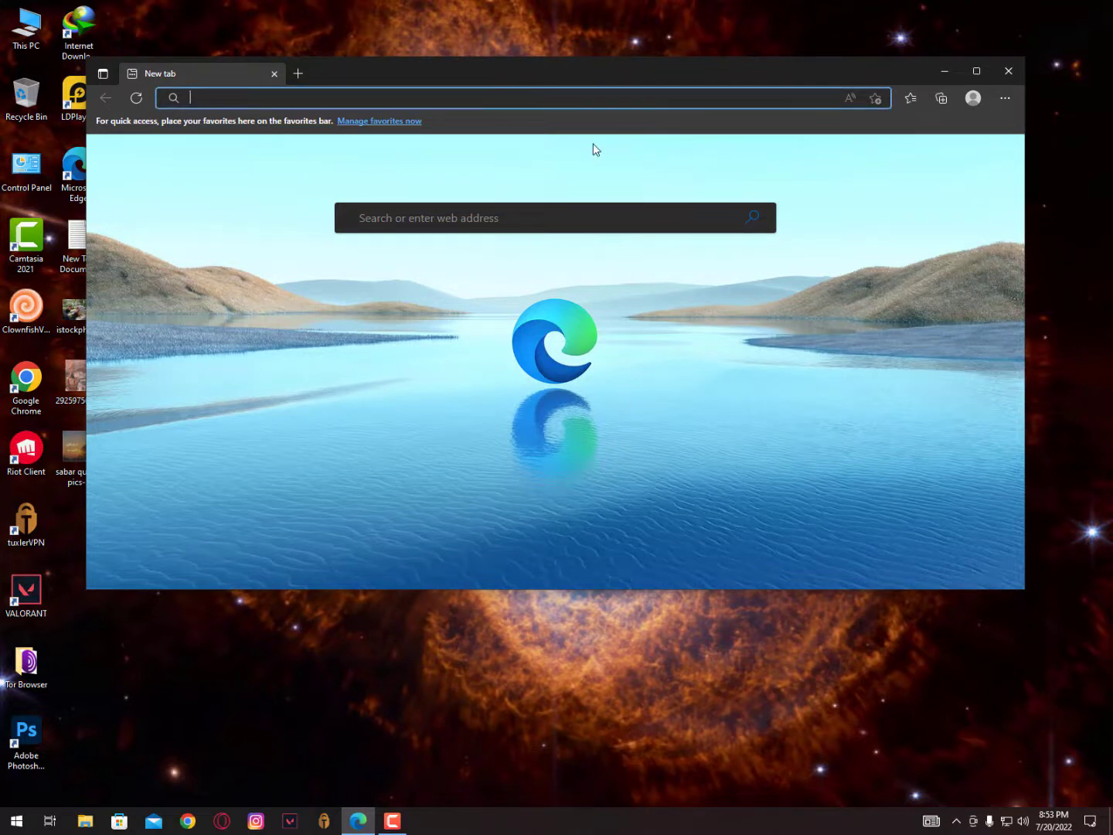
click(60, 501)
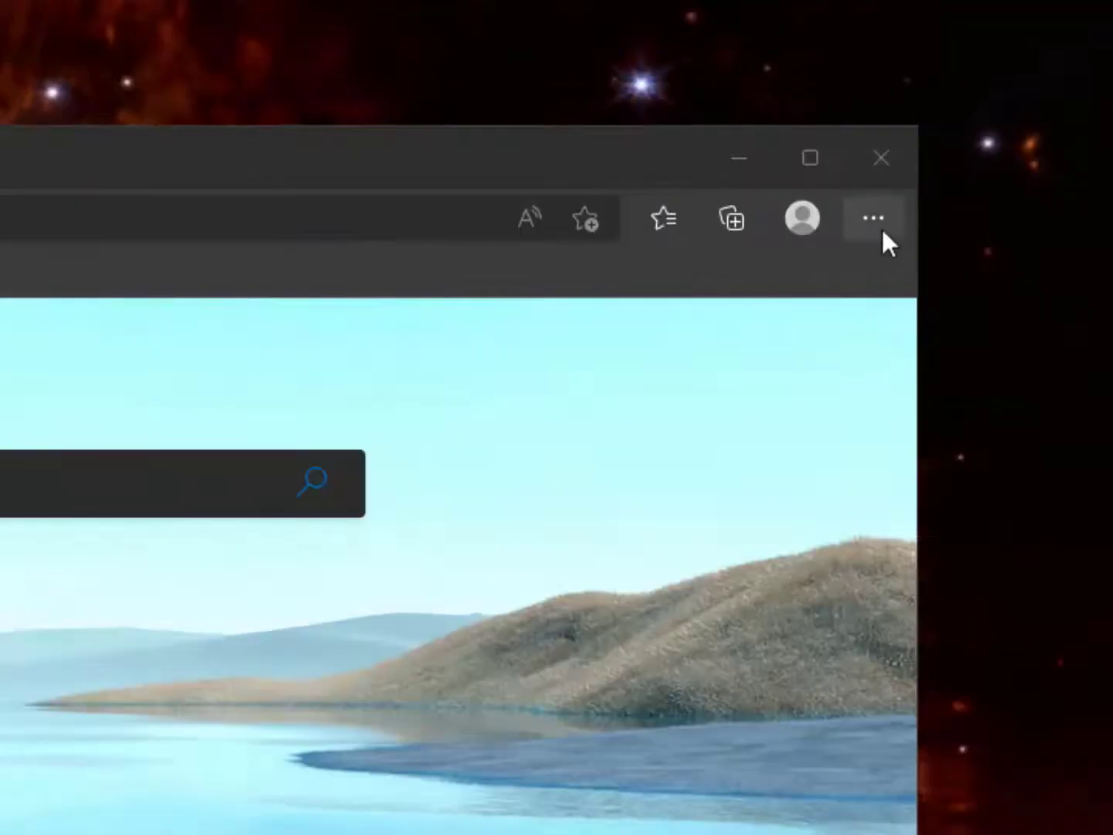
Check in Edge's Performance panel that Efficiency mode is off, then return to the main menu.
click(1006, 99)
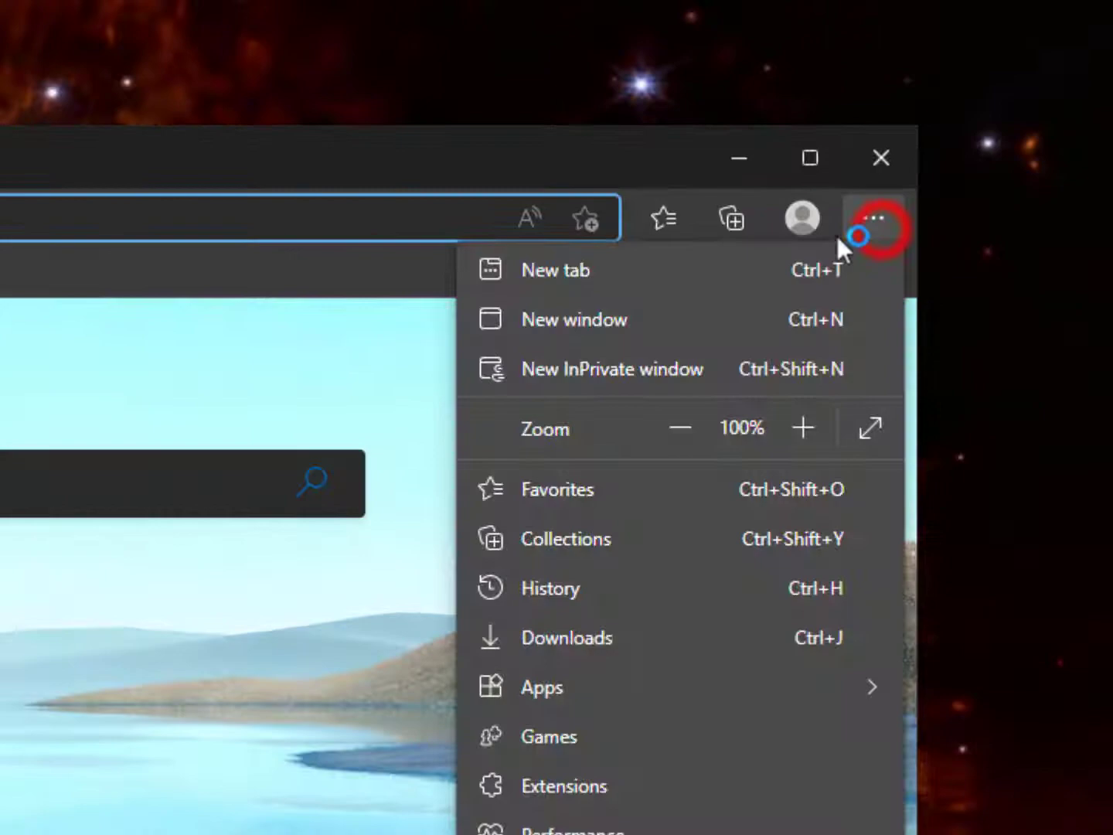
click(313, 329)
click(873, 224)
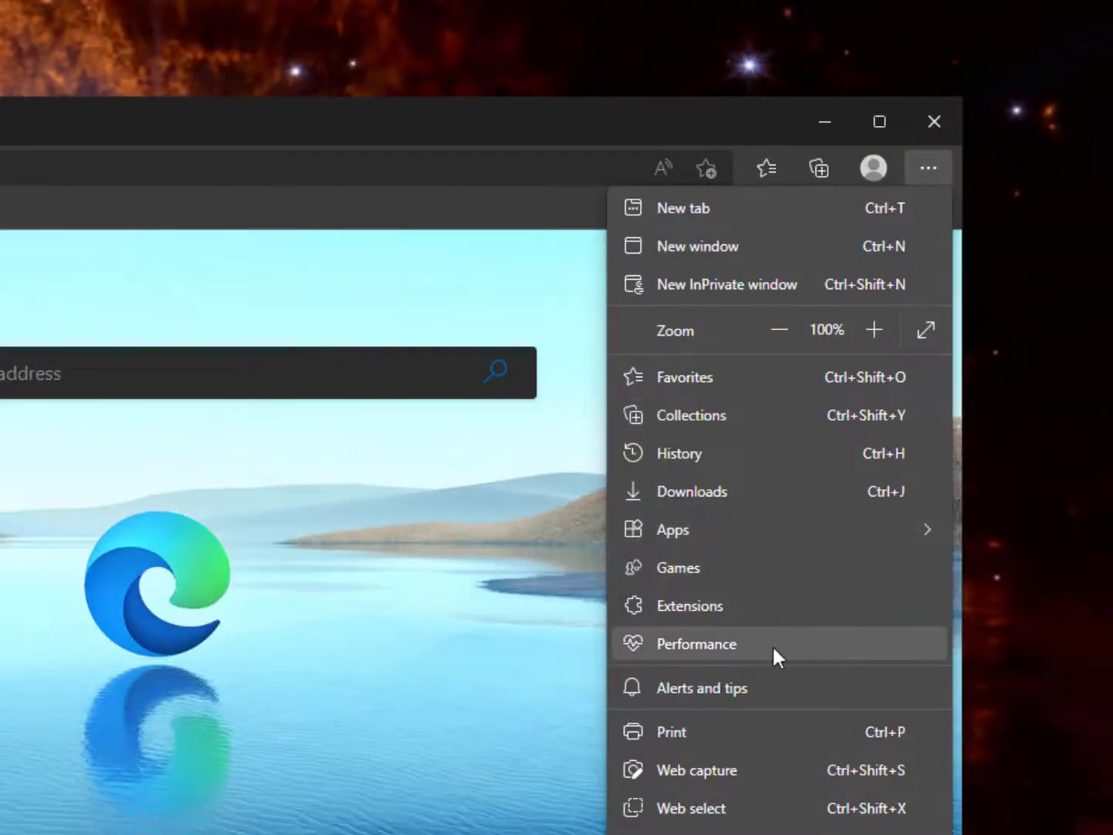
click(773, 645)
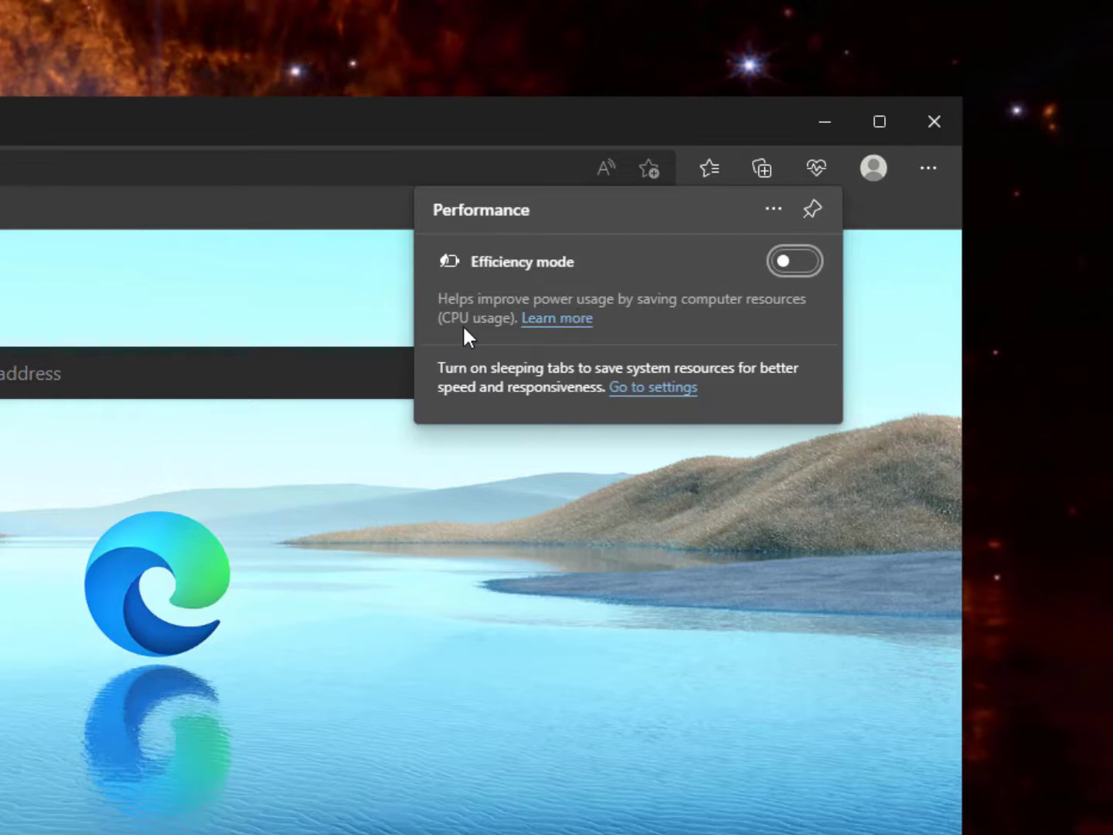
click(921, 176)
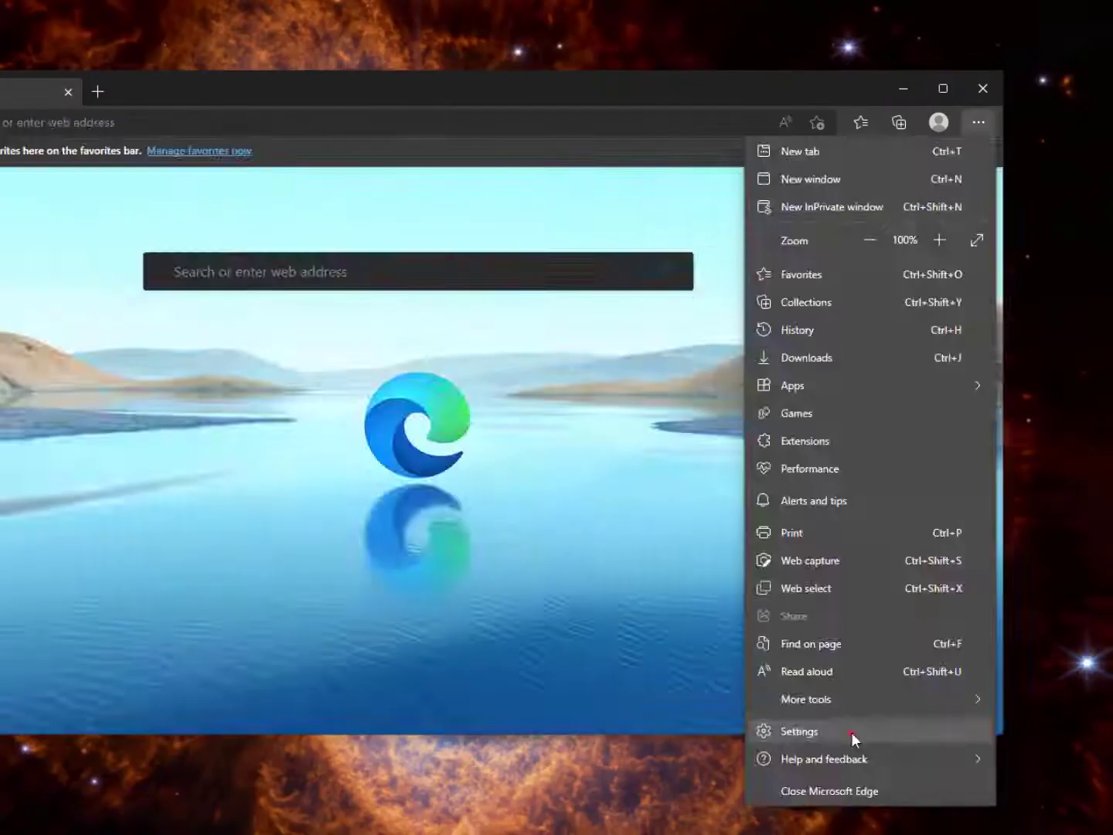
Go to Edge's System and performance settings page and look over its options.
click(851, 733)
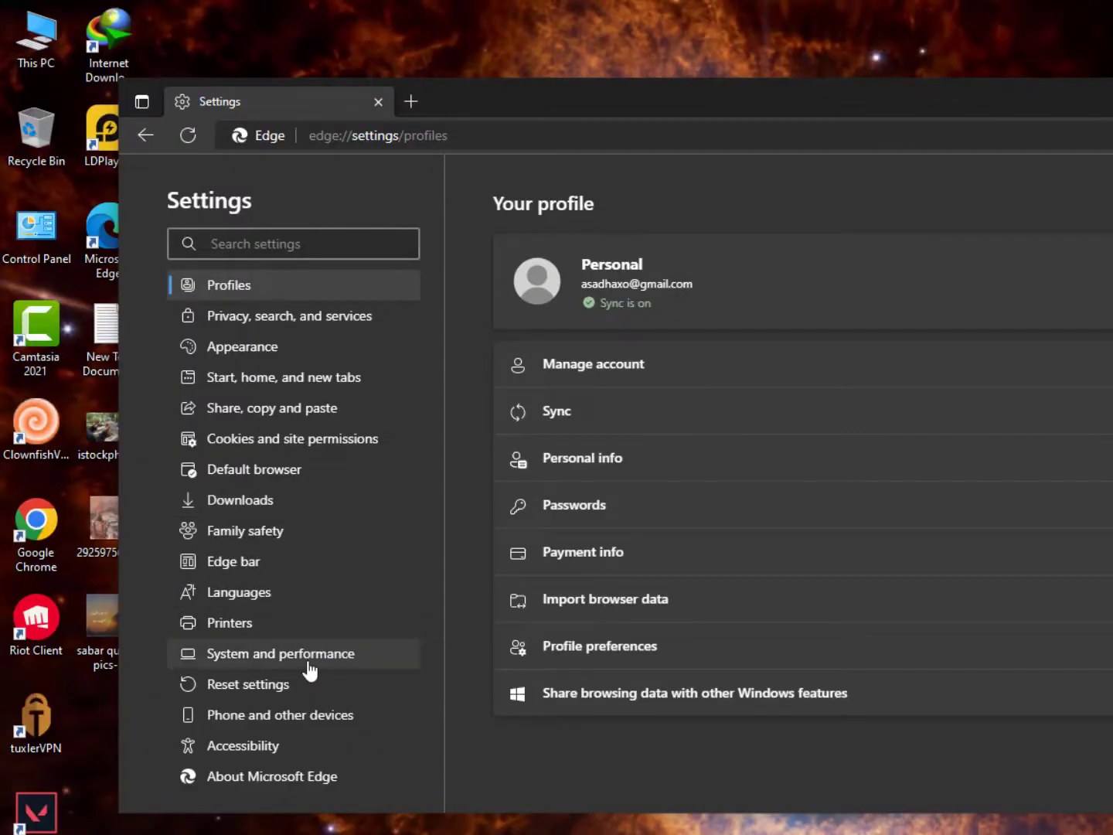
click(310, 658)
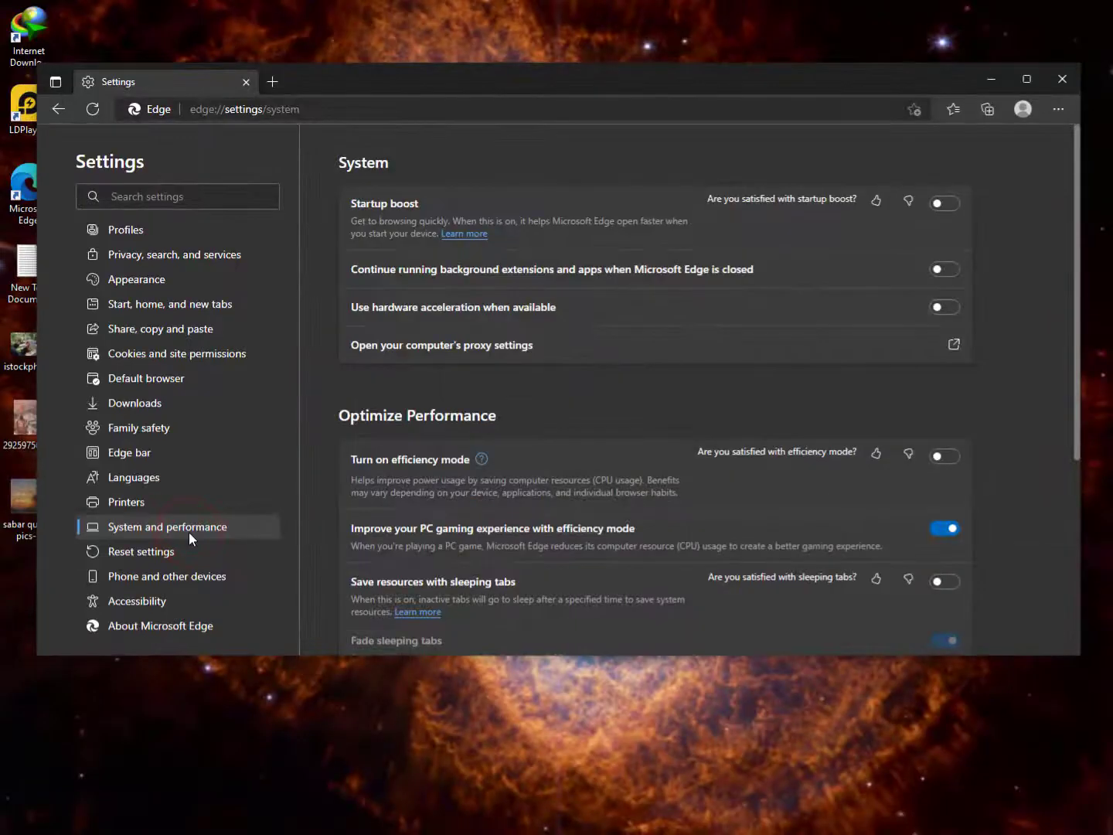
scroll(192, 537, down, 4)
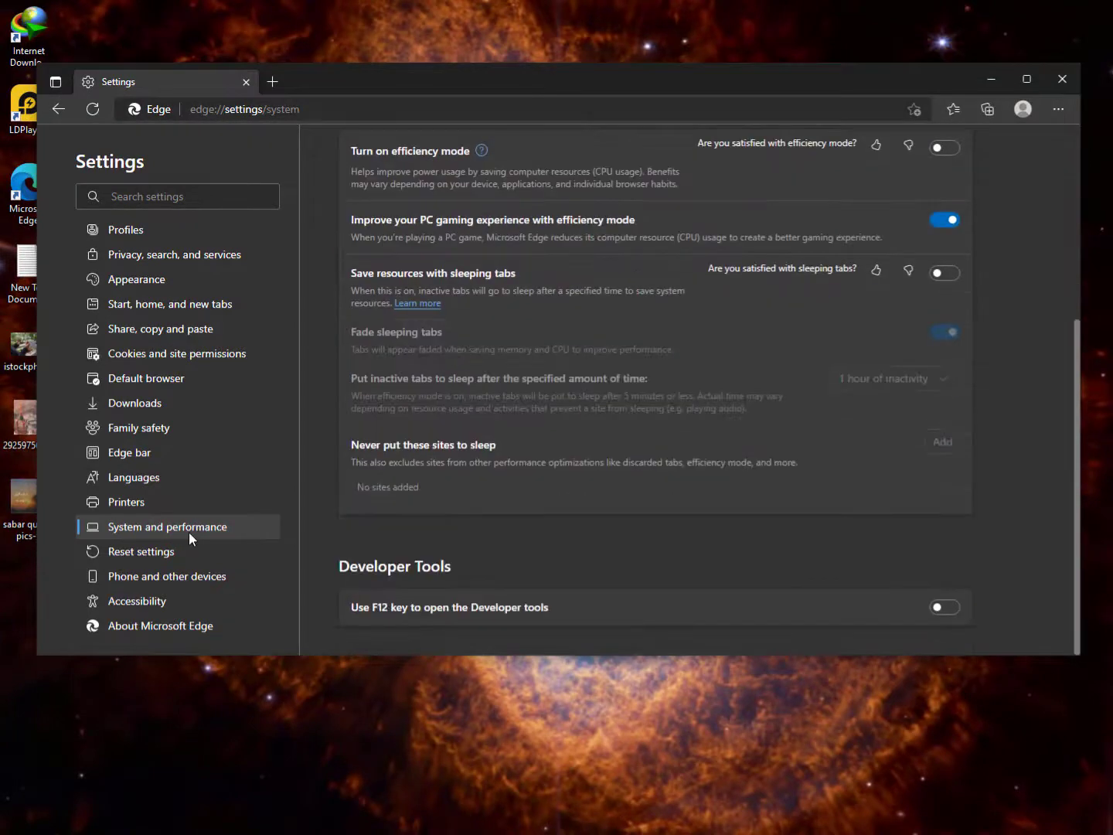
scroll(191, 534, up, 4)
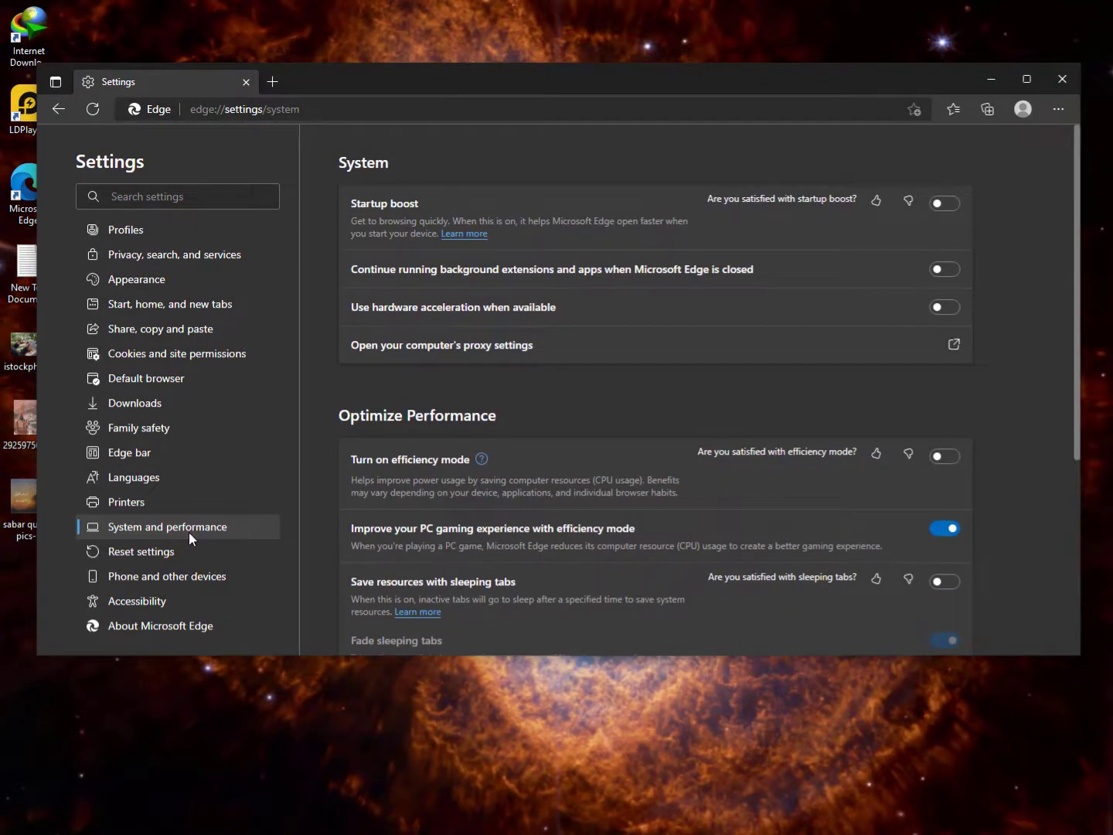
scroll(189, 532, down, 4)
scroll(188, 532, up, 4)
scroll(728, 373, down, 2)
scroll(729, 372, up, 2)
Turn on 'Use hardware acceleration when available' and bring up the Windows proxy settings.
click(943, 308)
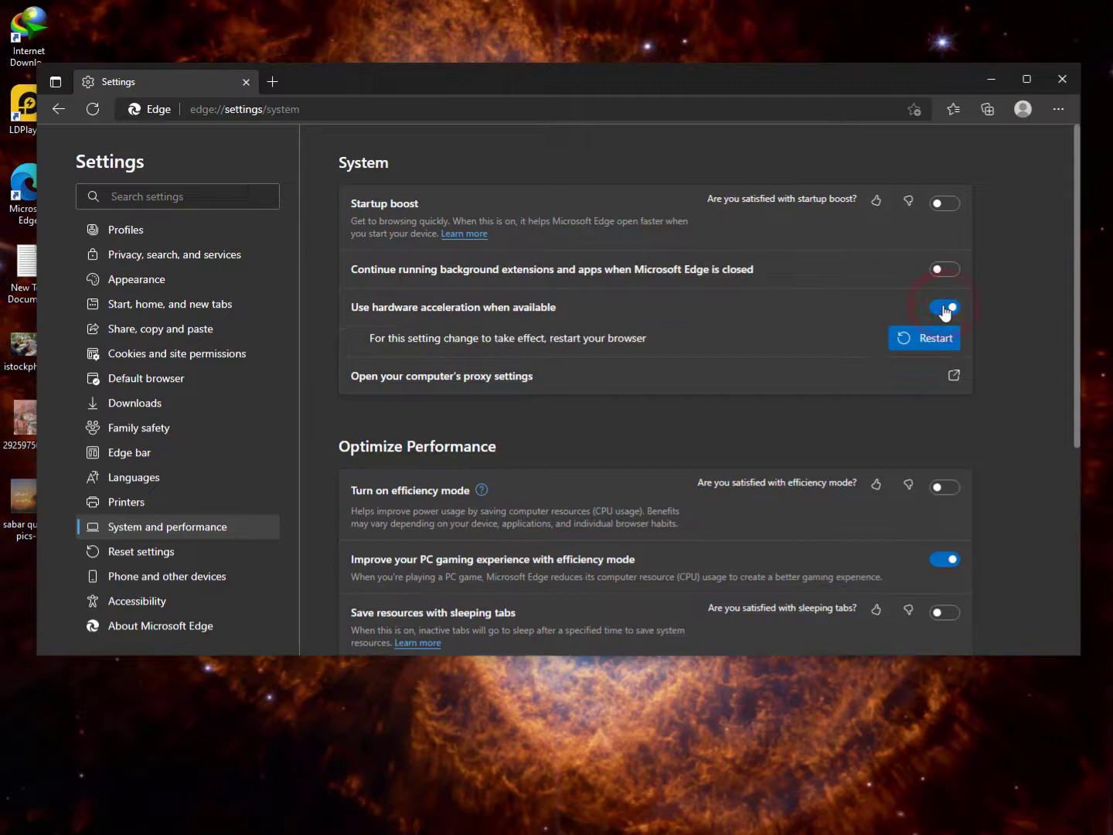
scroll(944, 310, down, 2)
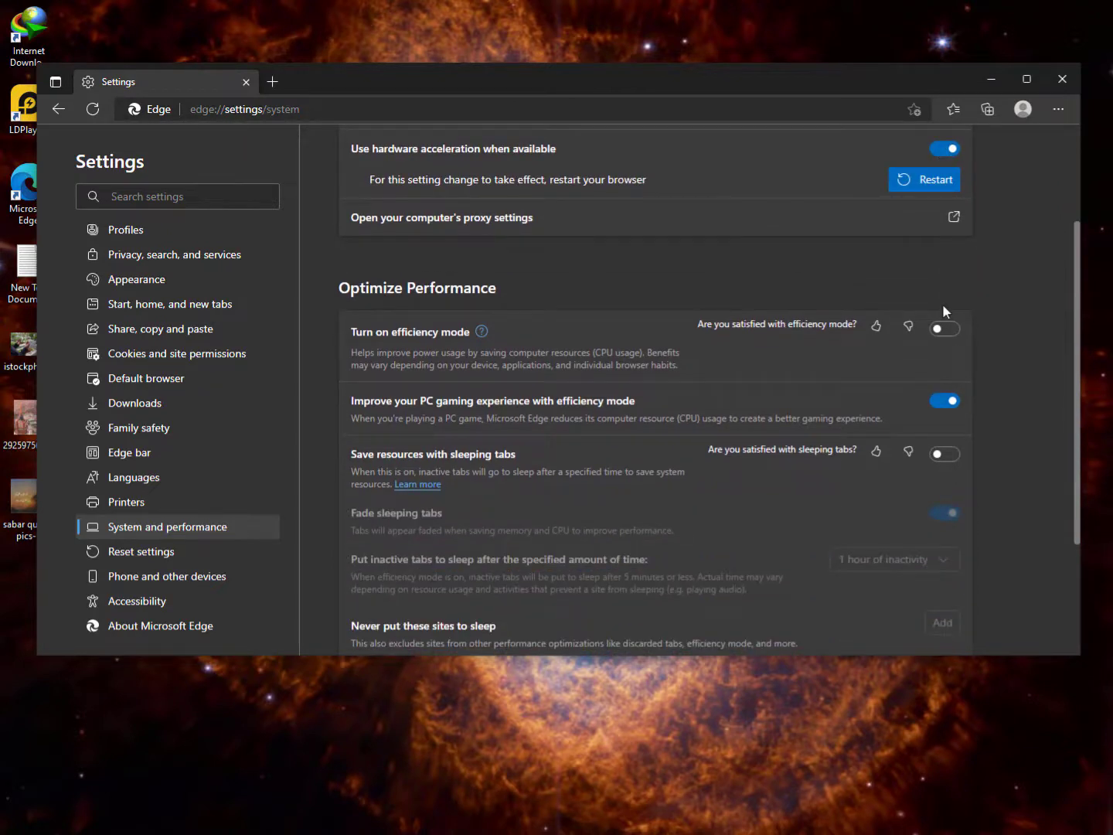
click(560, 217)
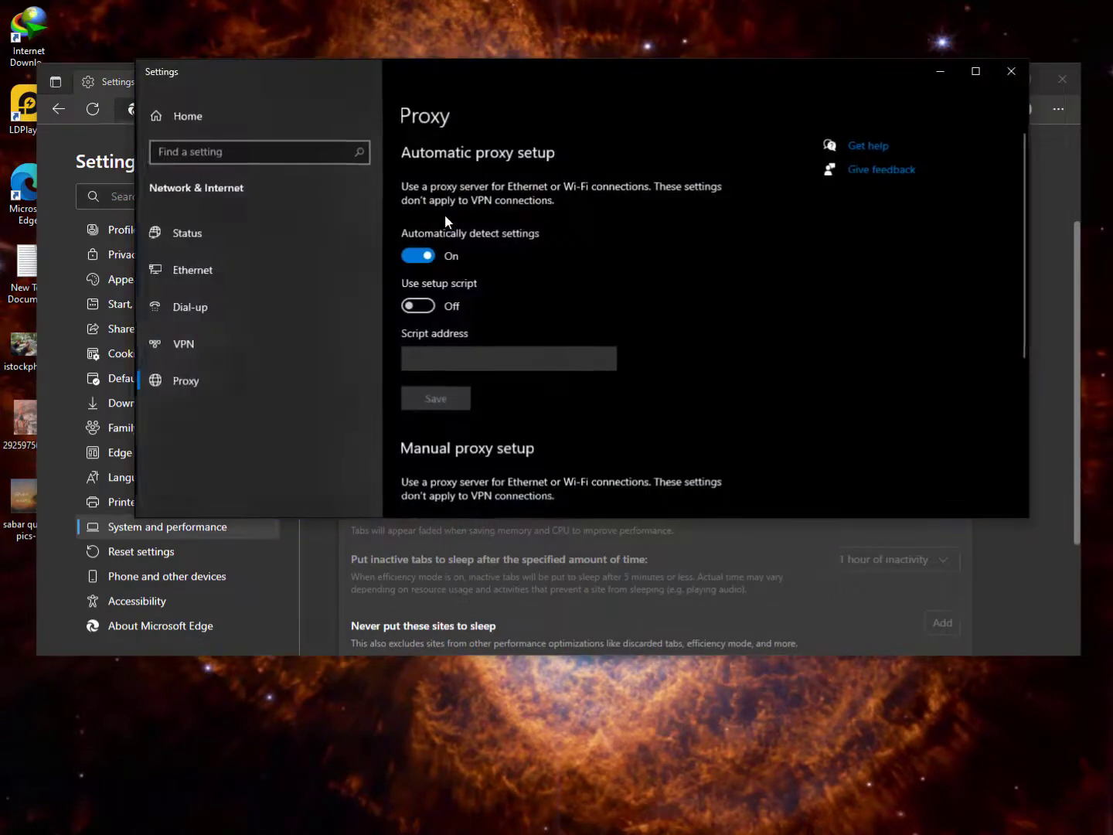
scroll(509, 289, down, 5)
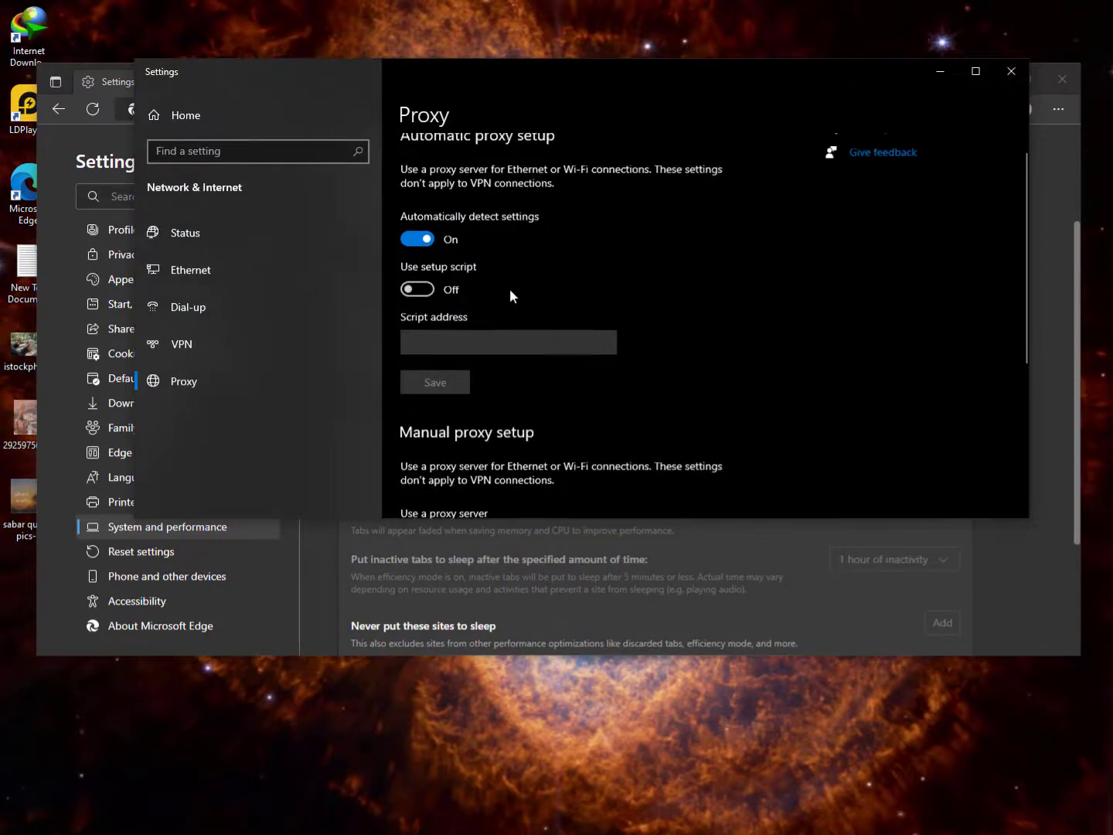
scroll(509, 289, up, 5)
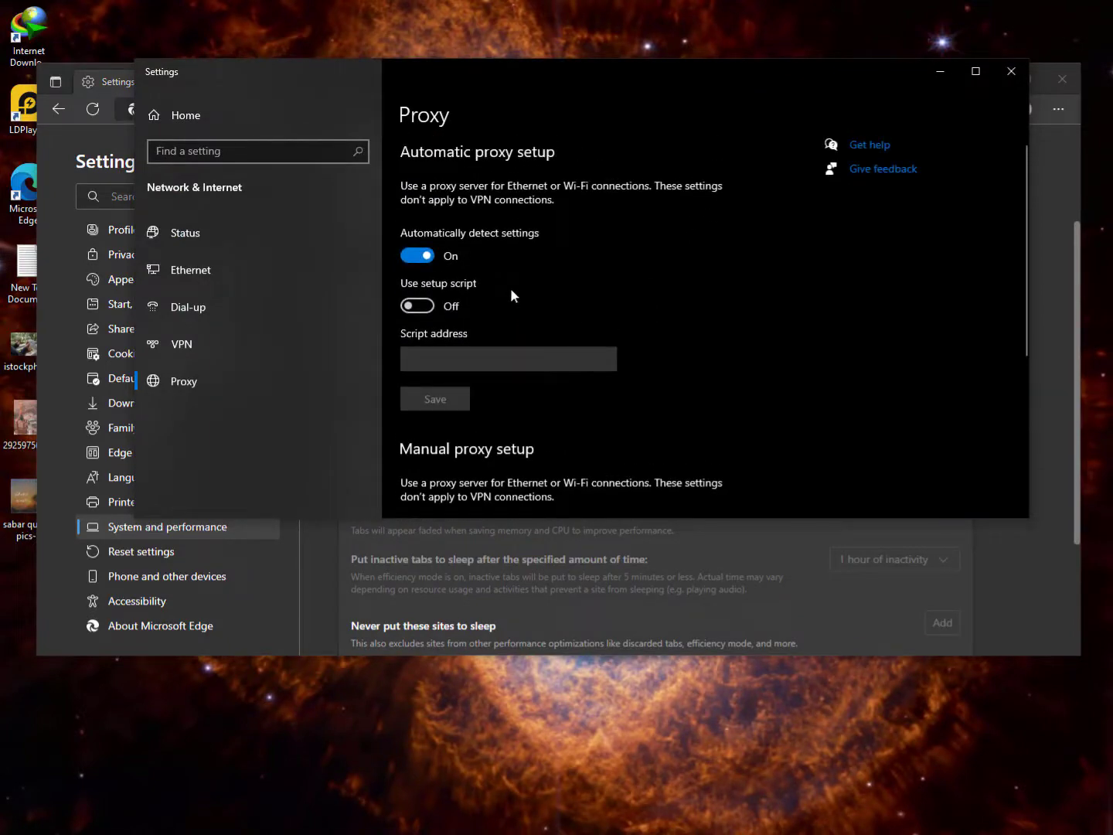
click(1012, 72)
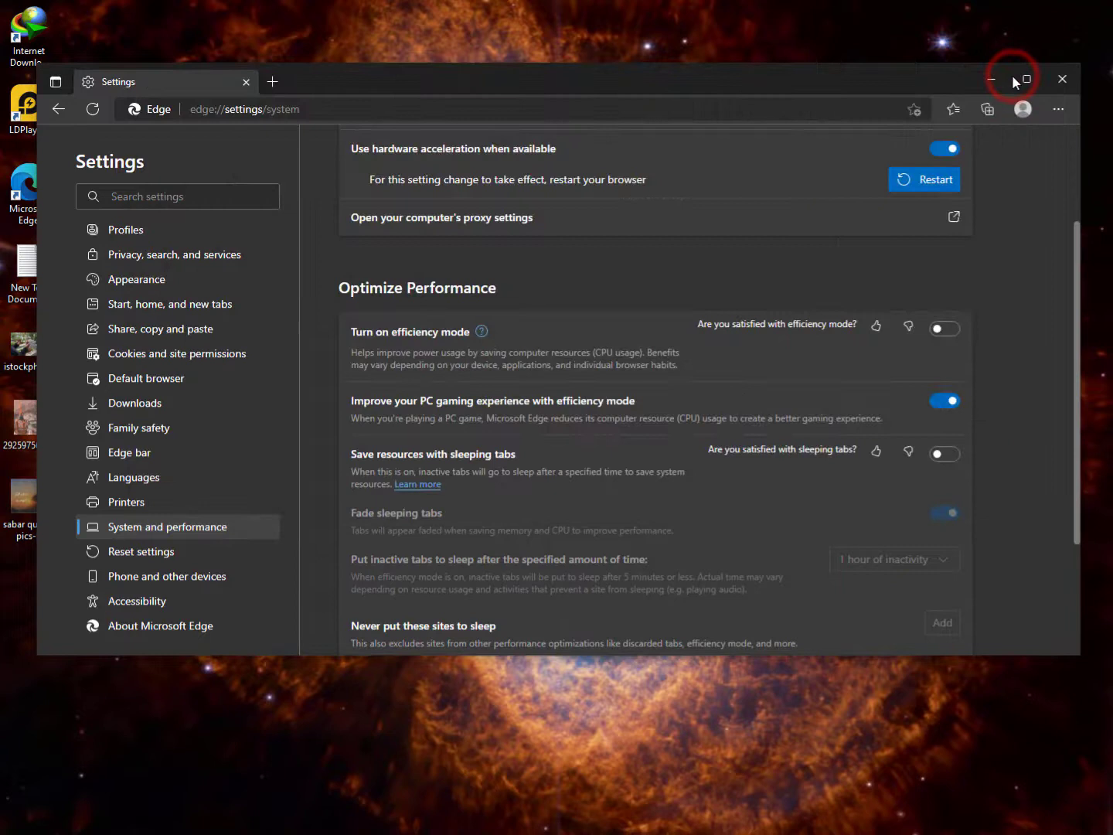
scroll(846, 124, down, 1)
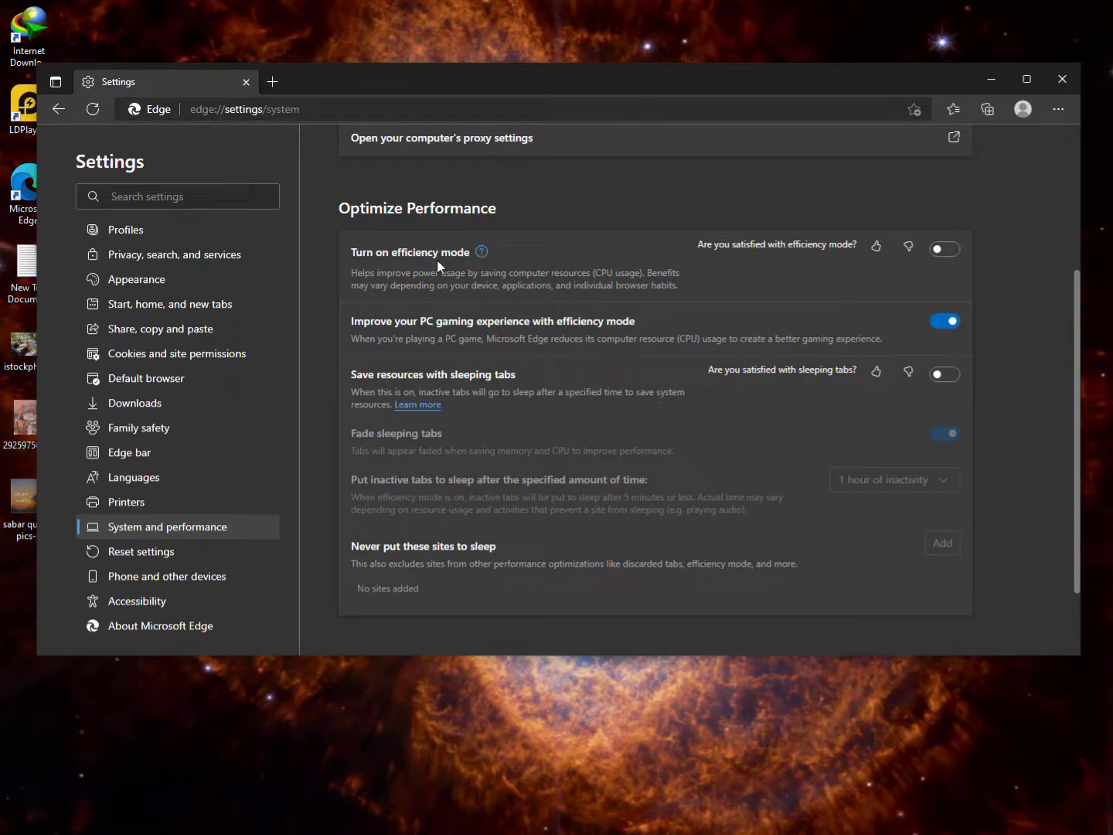
click(944, 255)
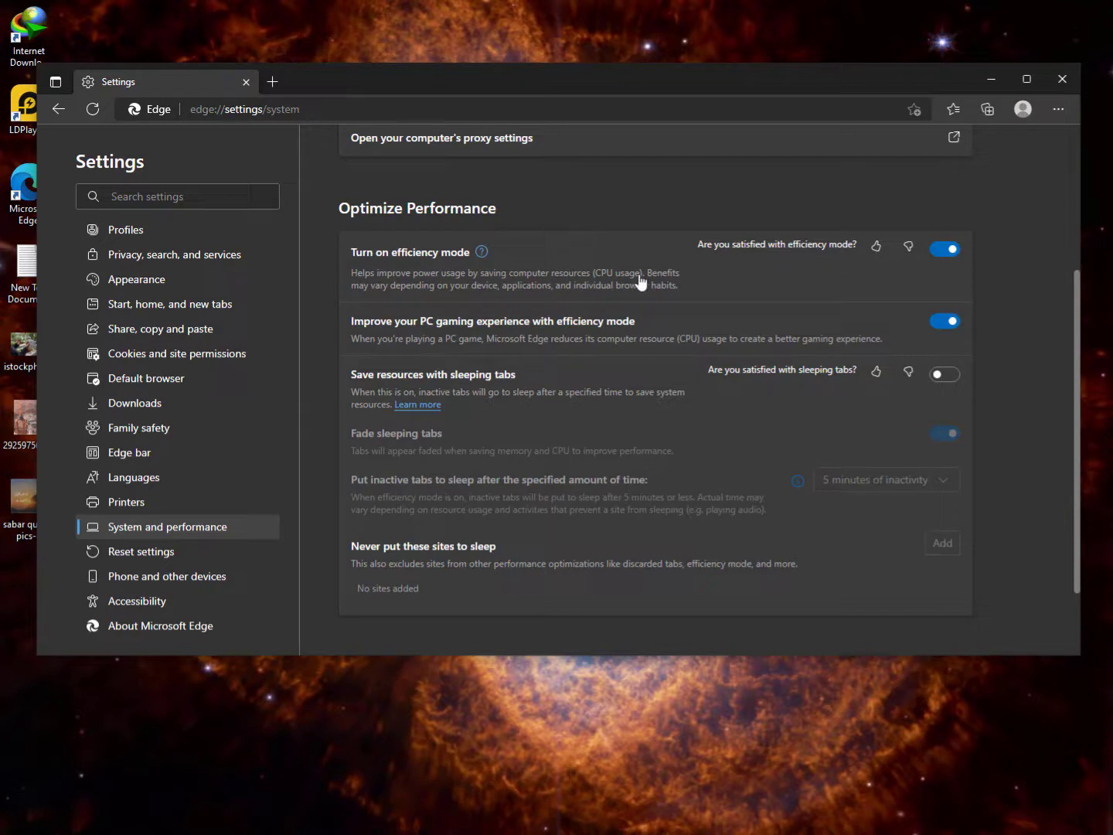
drag(640, 275, 353, 277)
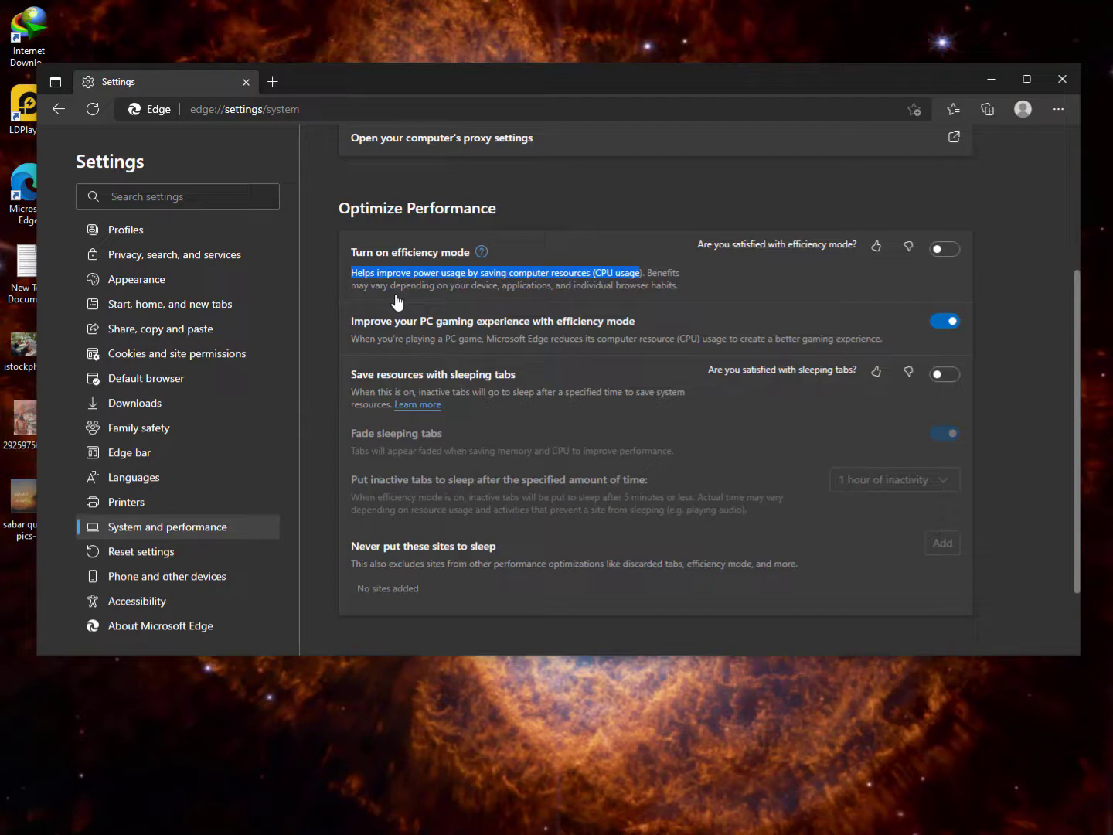
scroll(464, 303, down, 1)
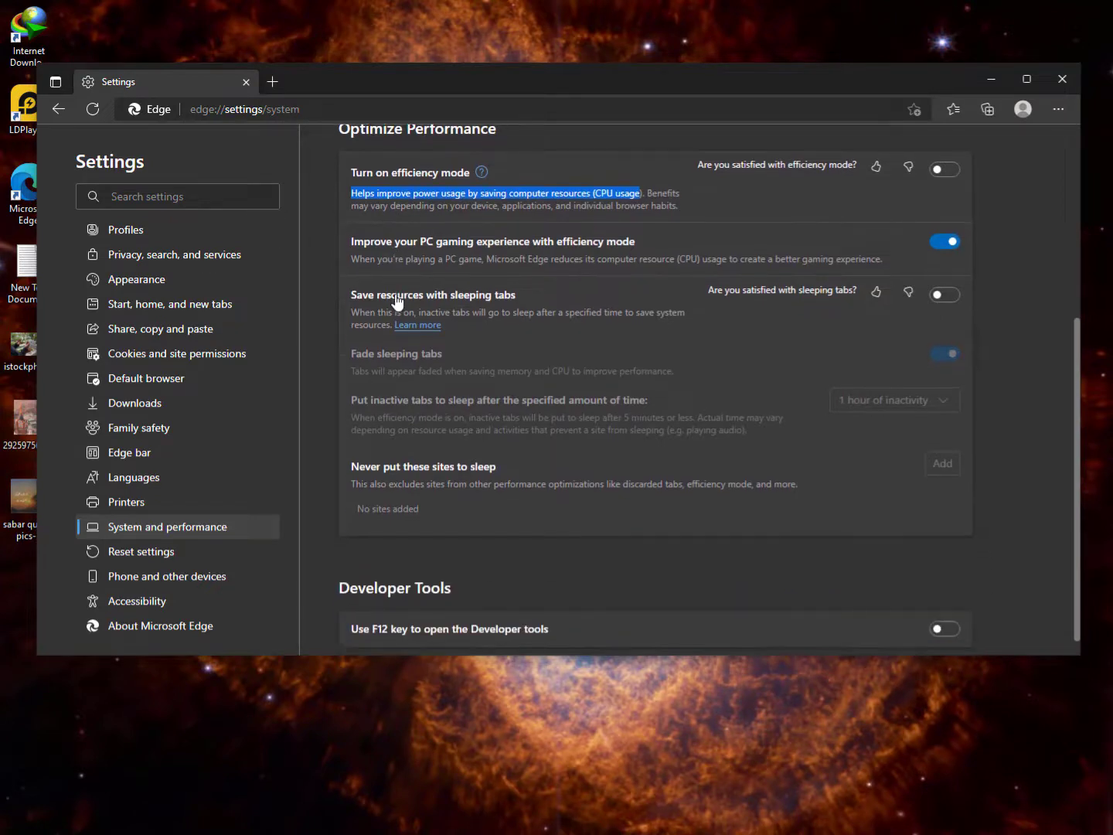
scroll(573, 300, up, 1)
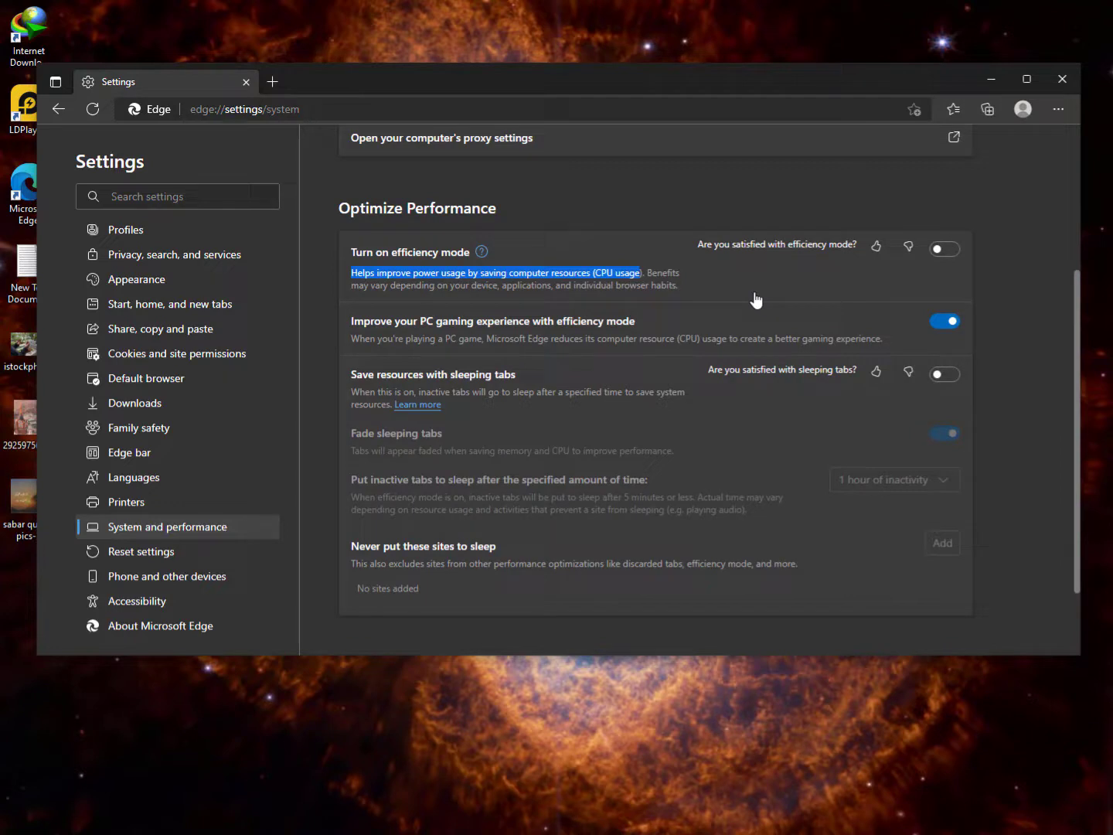
scroll(754, 301, down, 1)
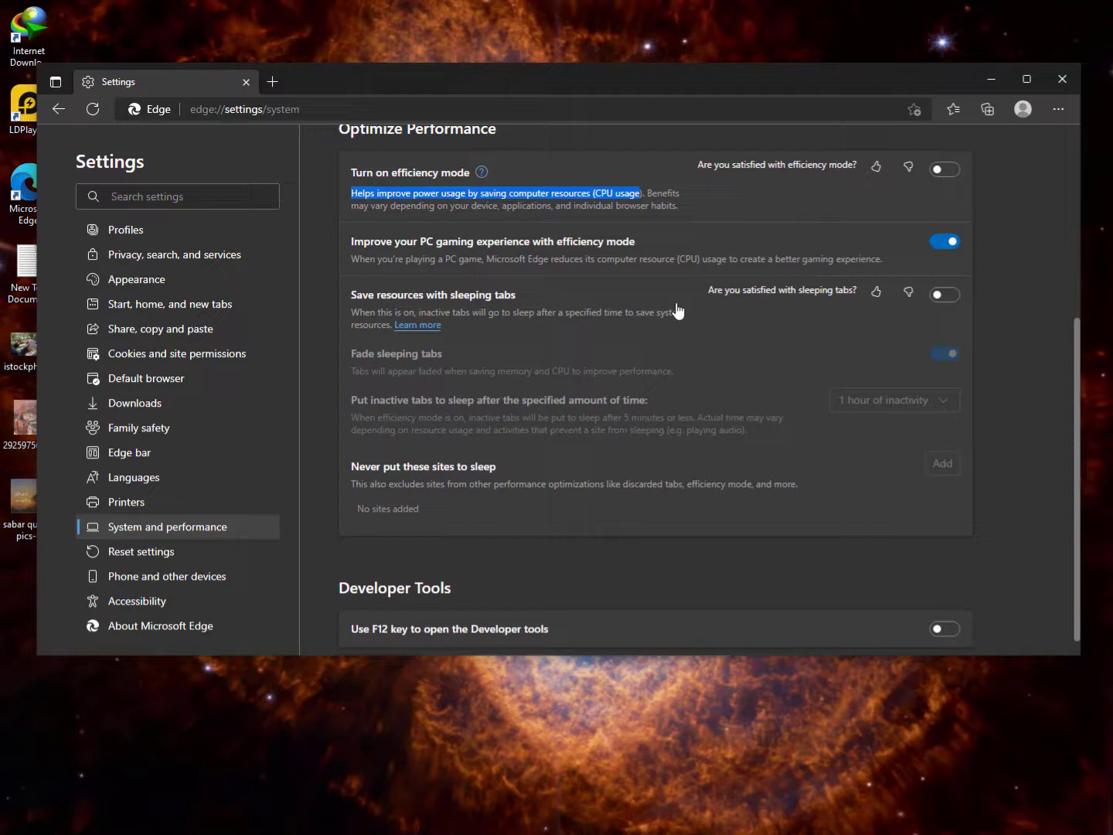
Turn on sleeping tabs and efficiency mode, switch hardware acceleration off, and bring up Start.
click(943, 295)
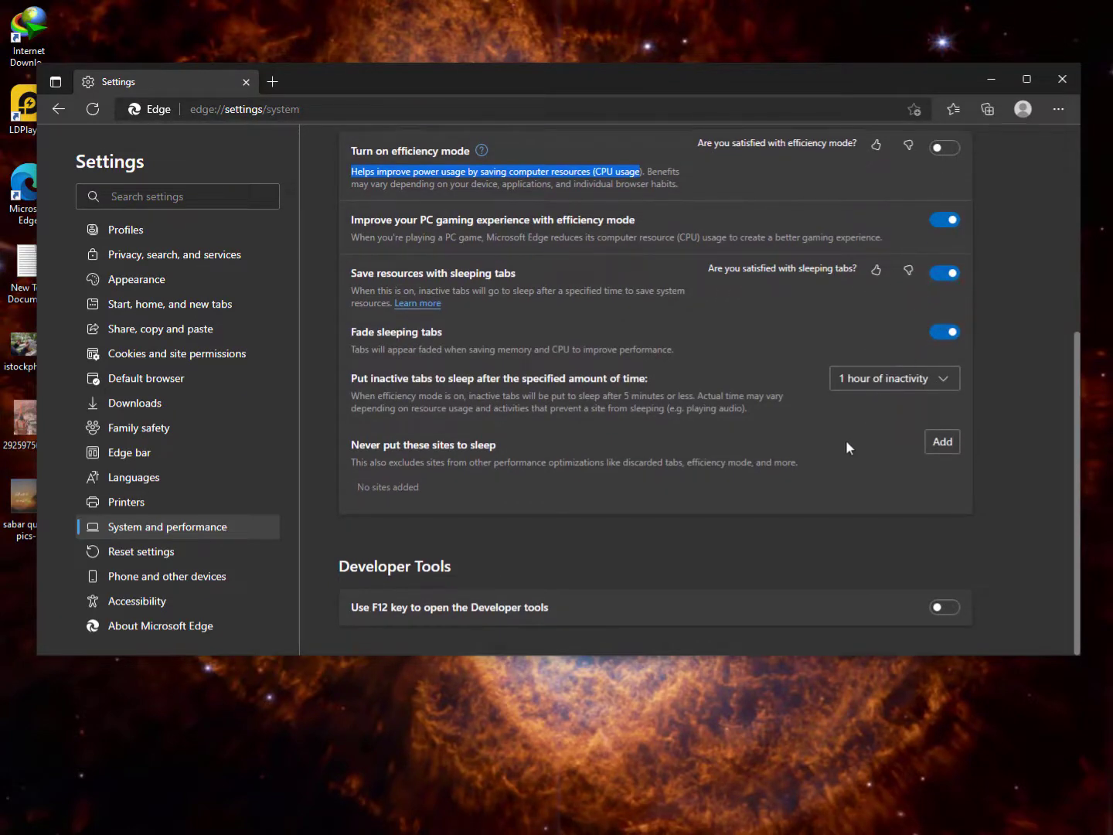
scroll(846, 441, up, 4)
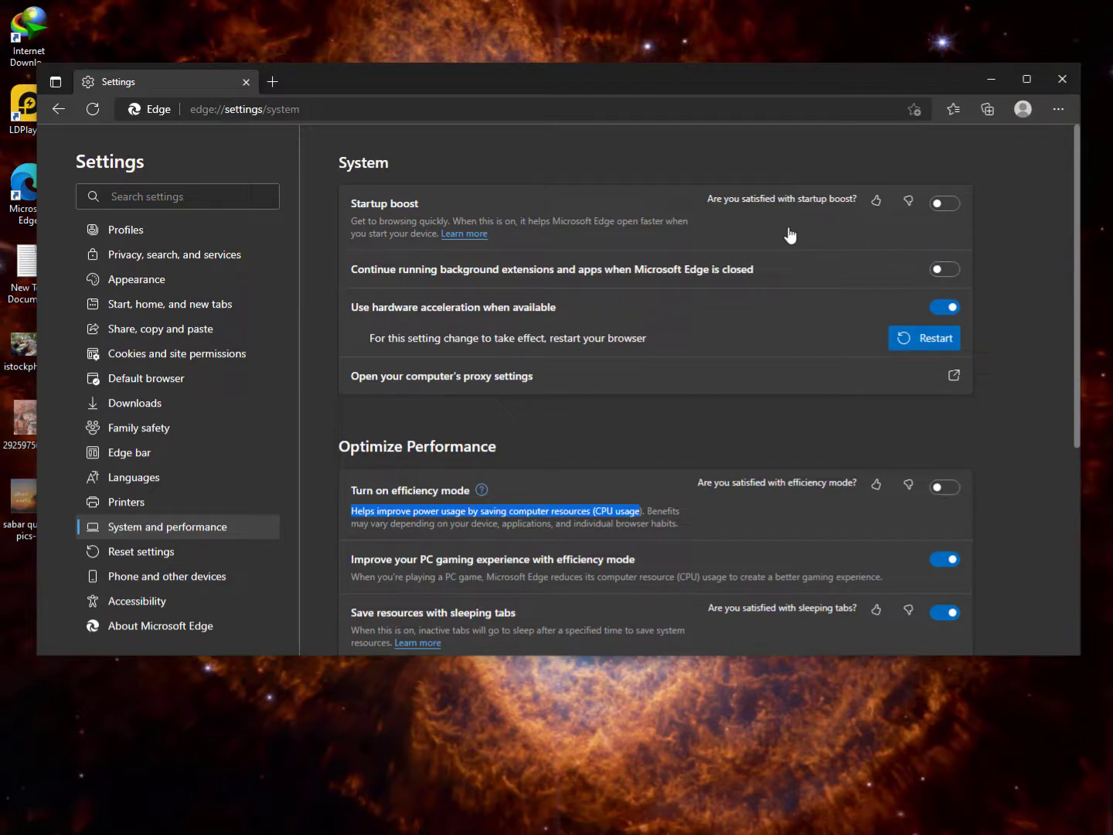
click(949, 309)
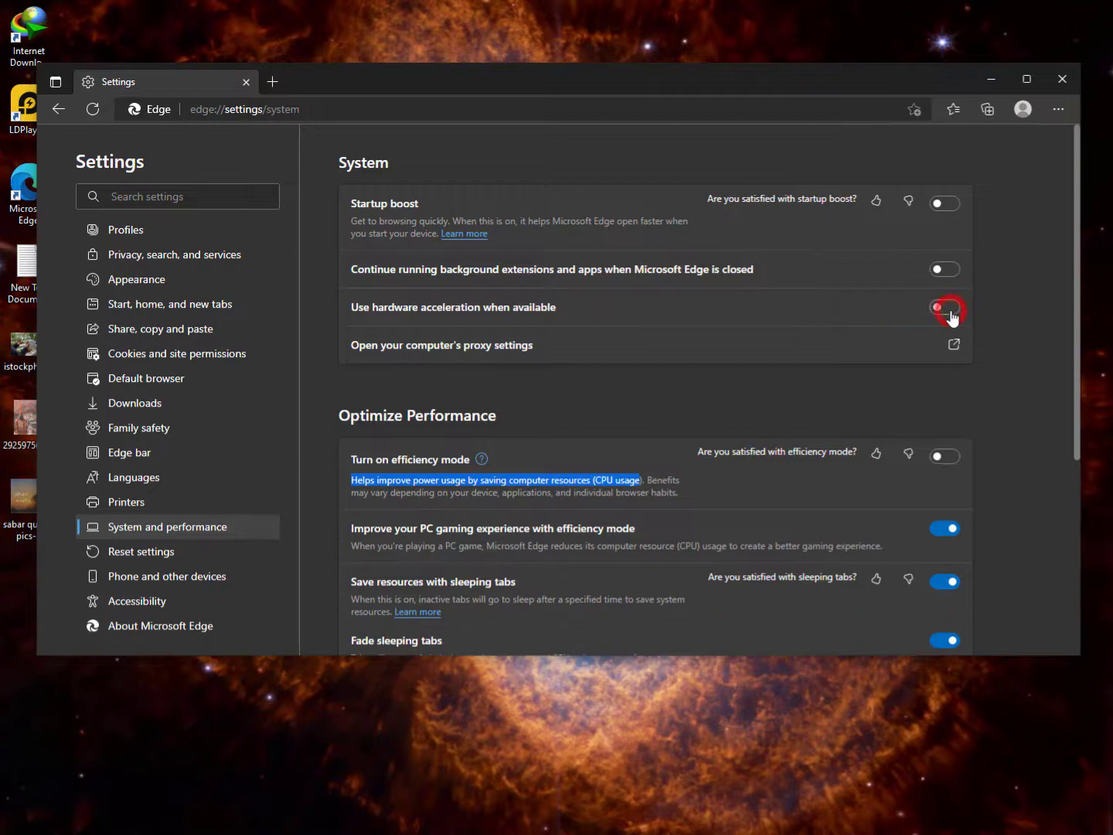
scroll(951, 317, down, 3)
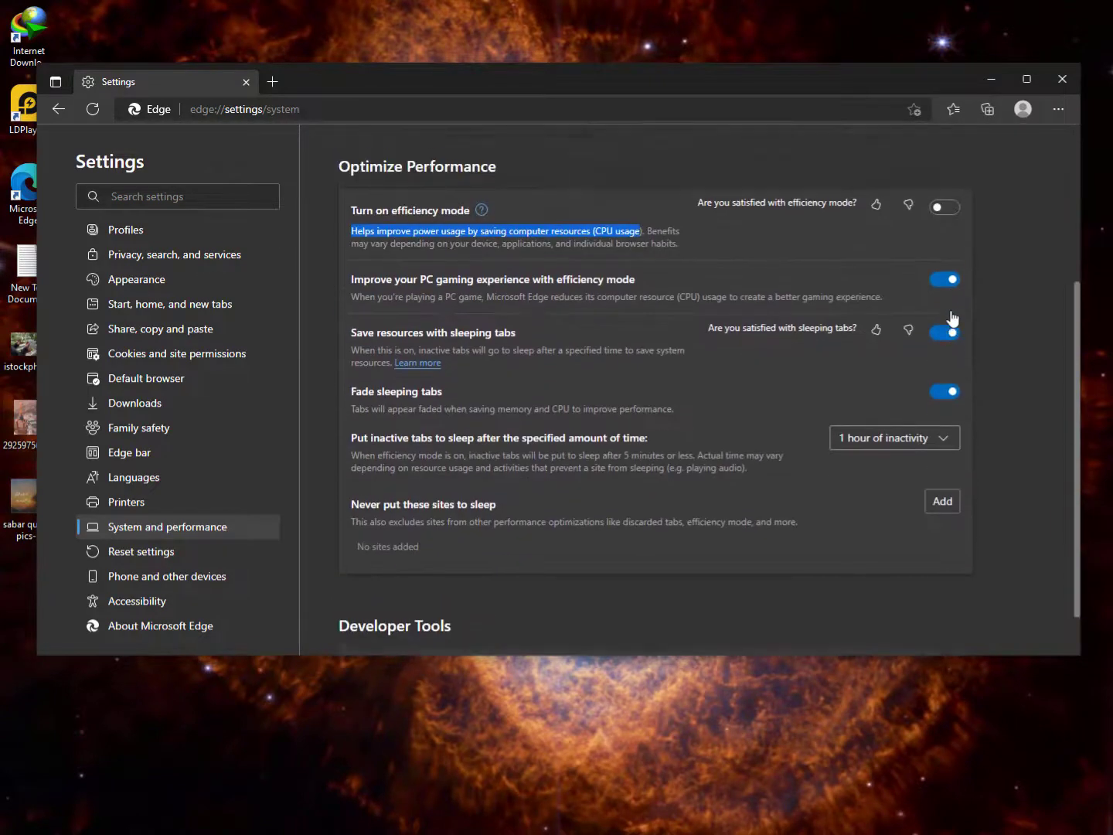
scroll(954, 319, up, 1)
click(953, 230)
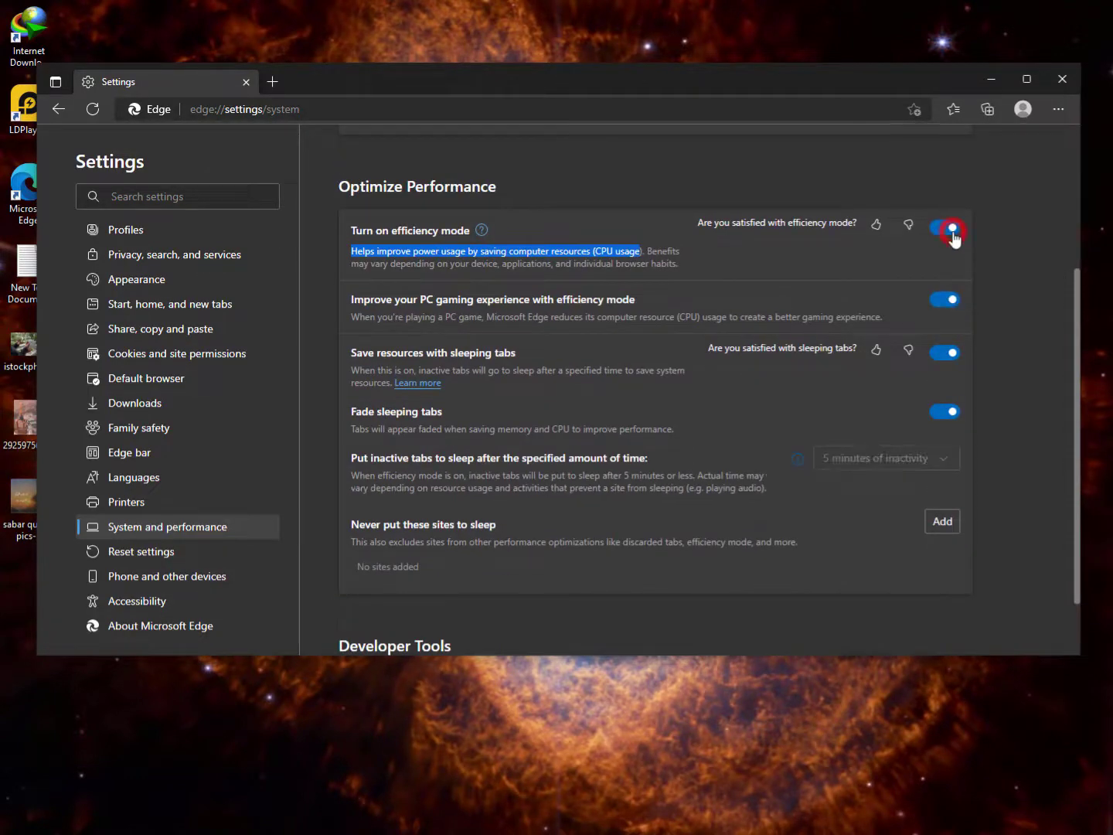
scroll(952, 230, down, 1)
scroll(952, 230, up, 1)
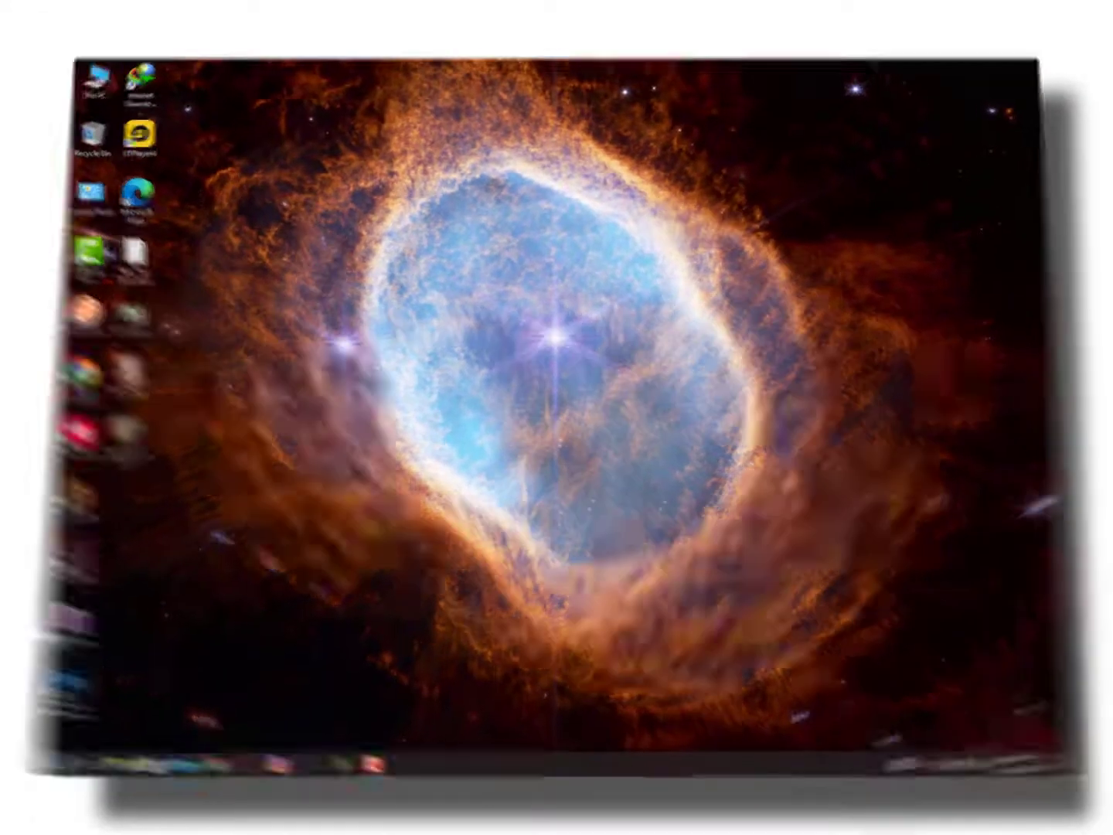
click(16, 821)
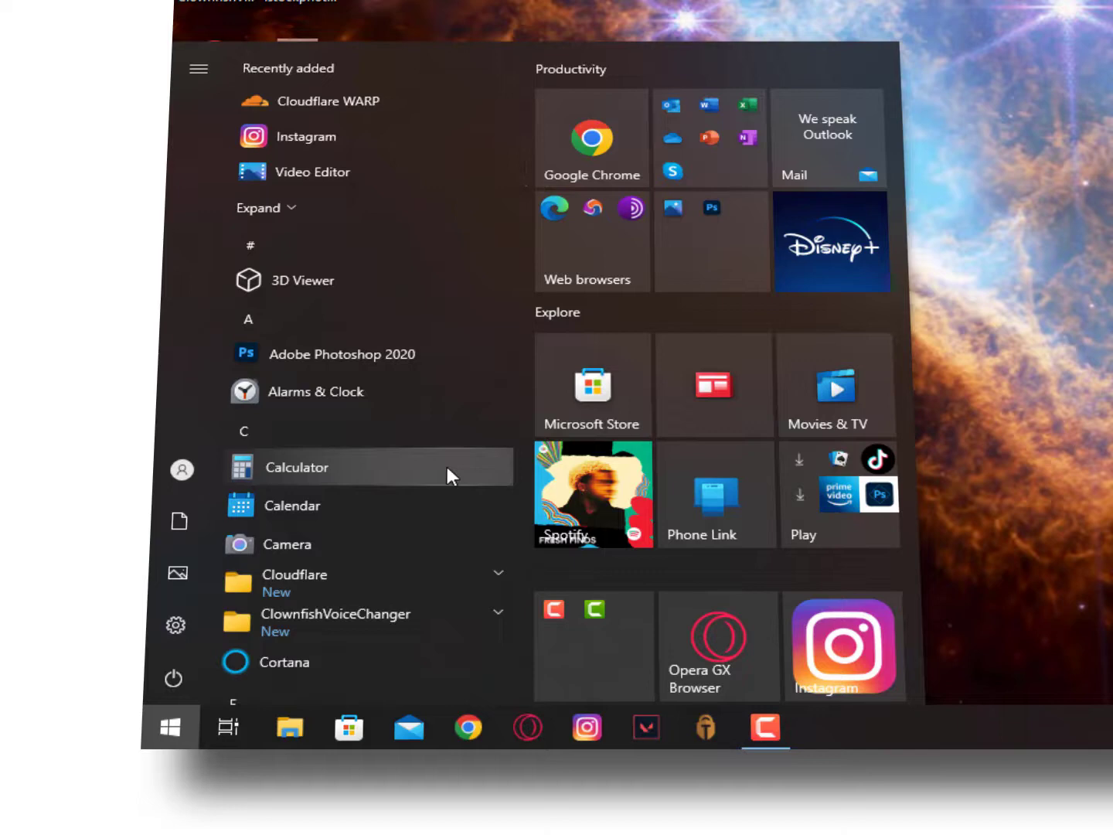
Launch msconfig from Windows search and show its Services tab.
text(mscon)
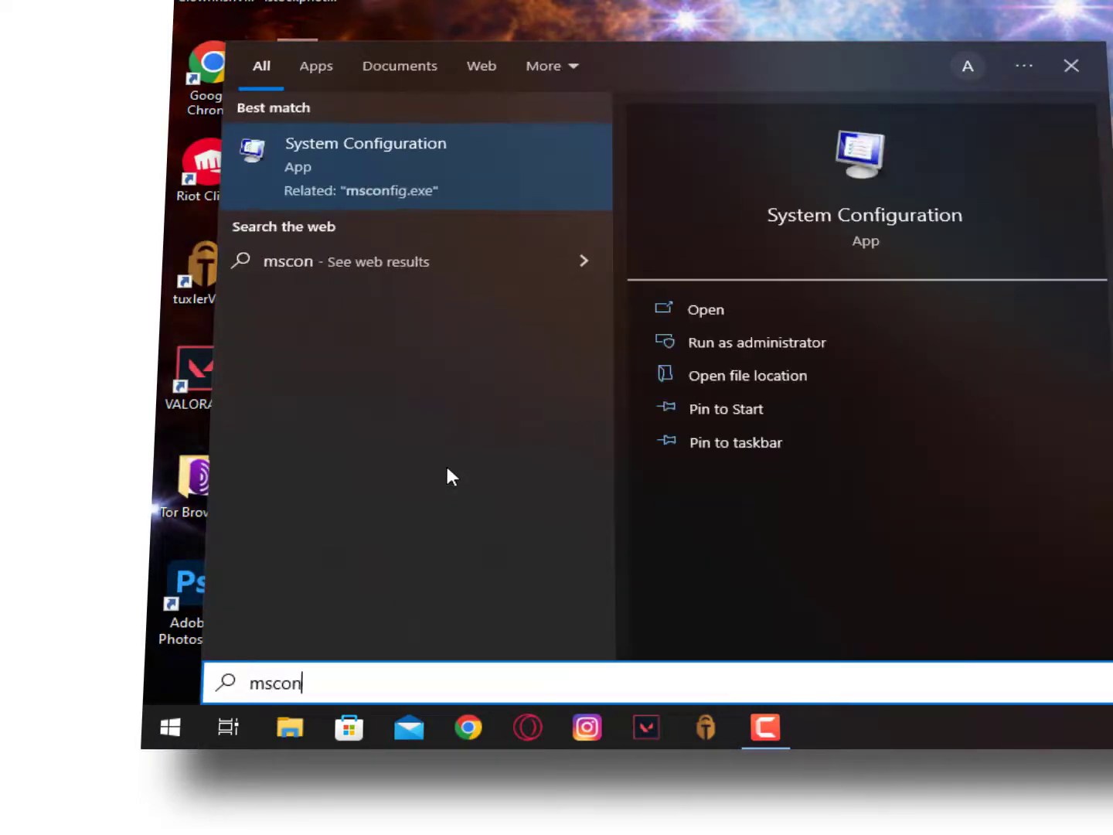
text(fig)
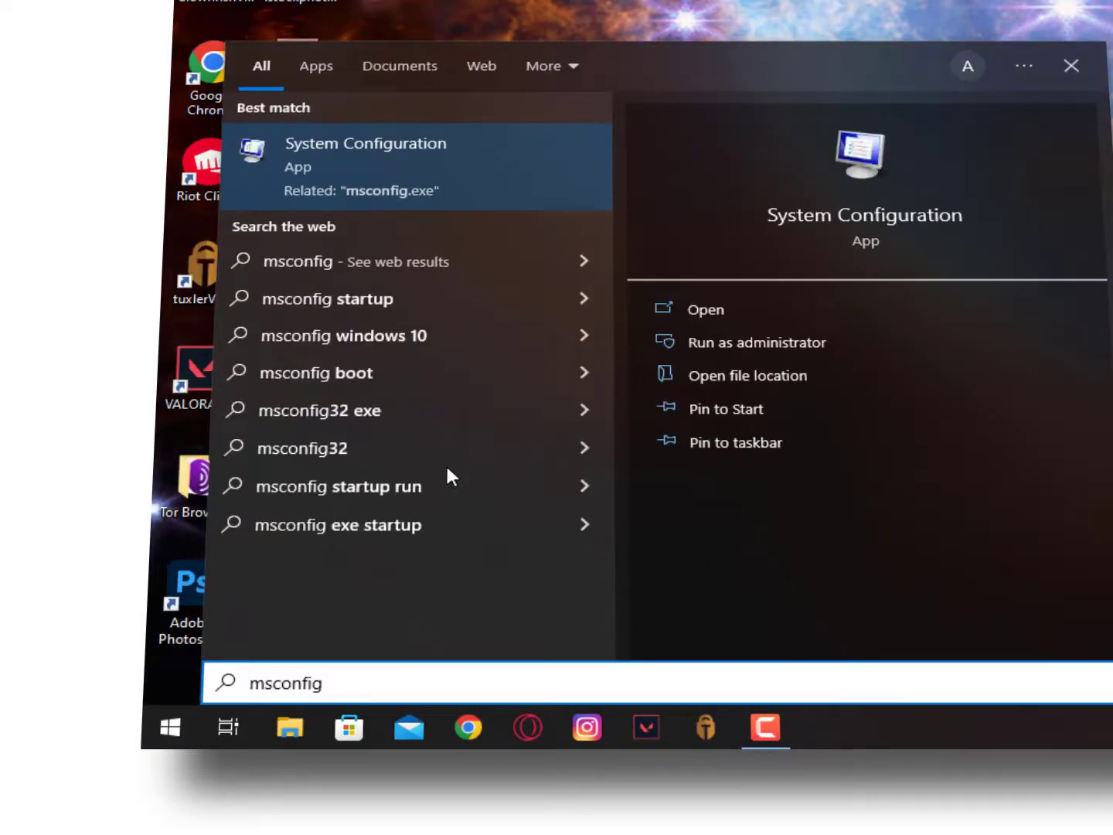
key(Return)
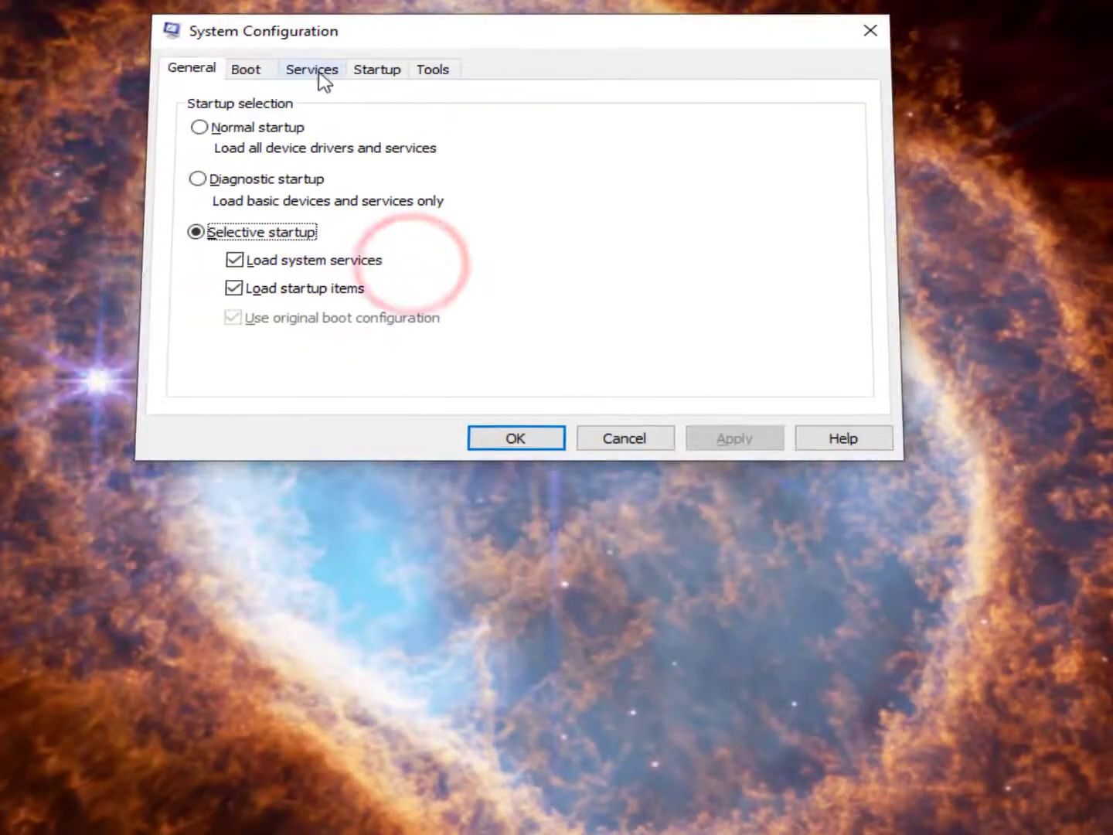
click(455, 301)
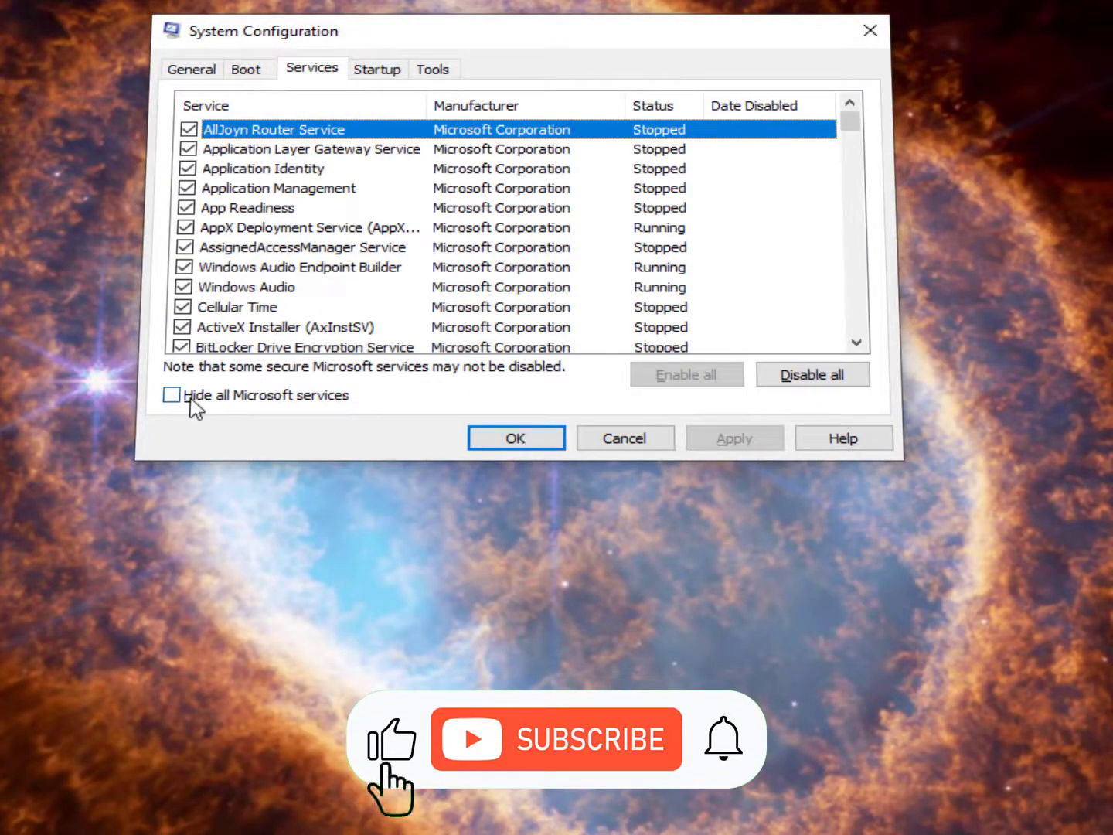
Hide Microsoft services and uncheck Cloudflare WARP, Intel HECI, Chrome Elevation, both Google Updates, Intel HD Graphics.
click(232, 399)
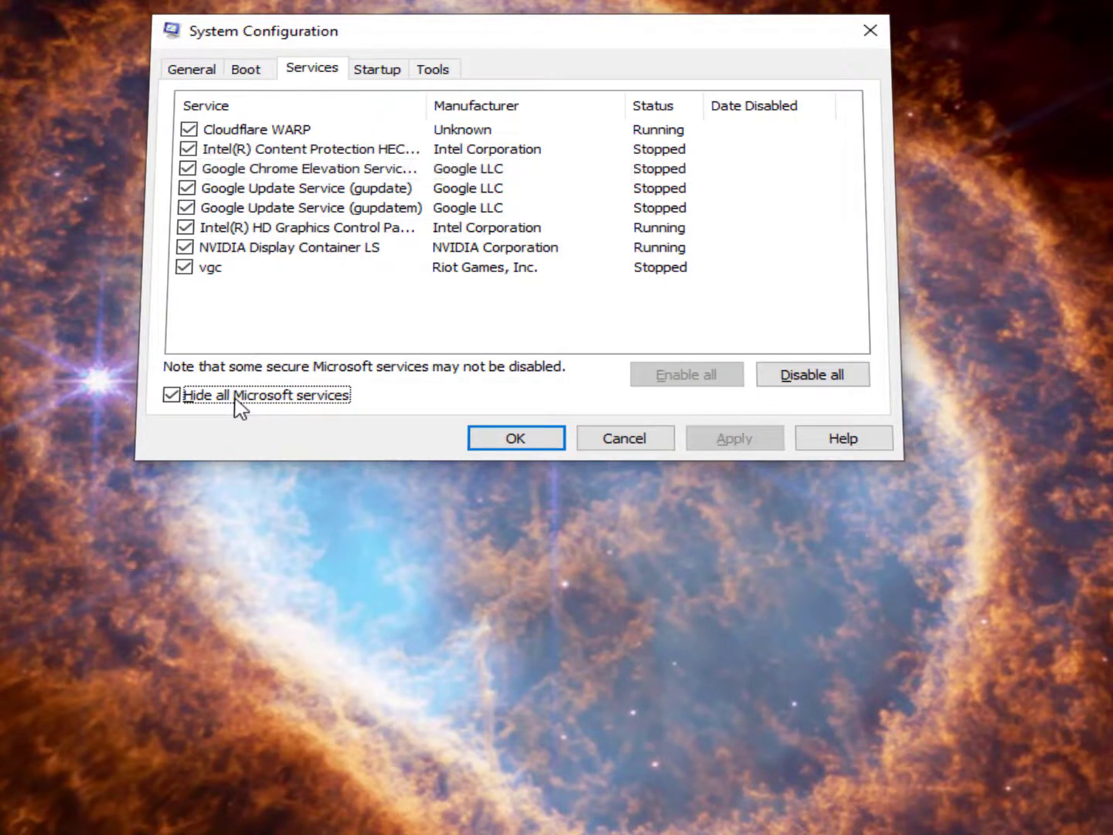
click(188, 130)
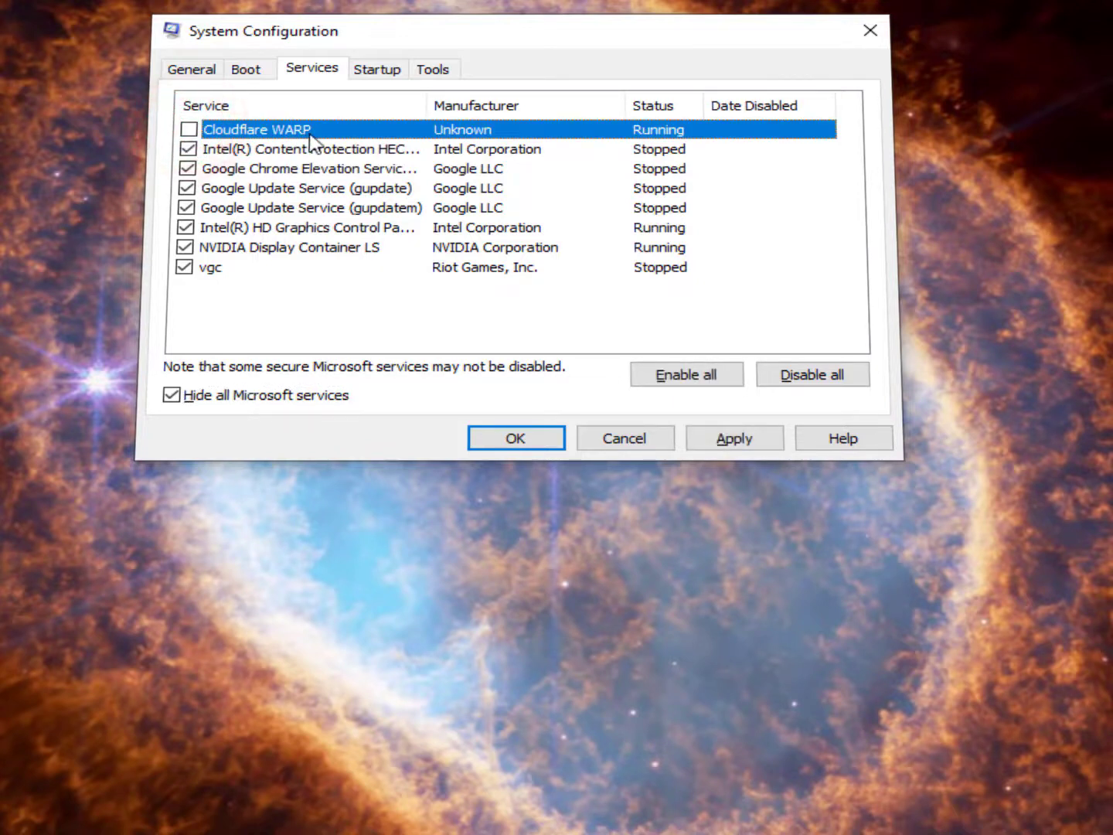
click(248, 150)
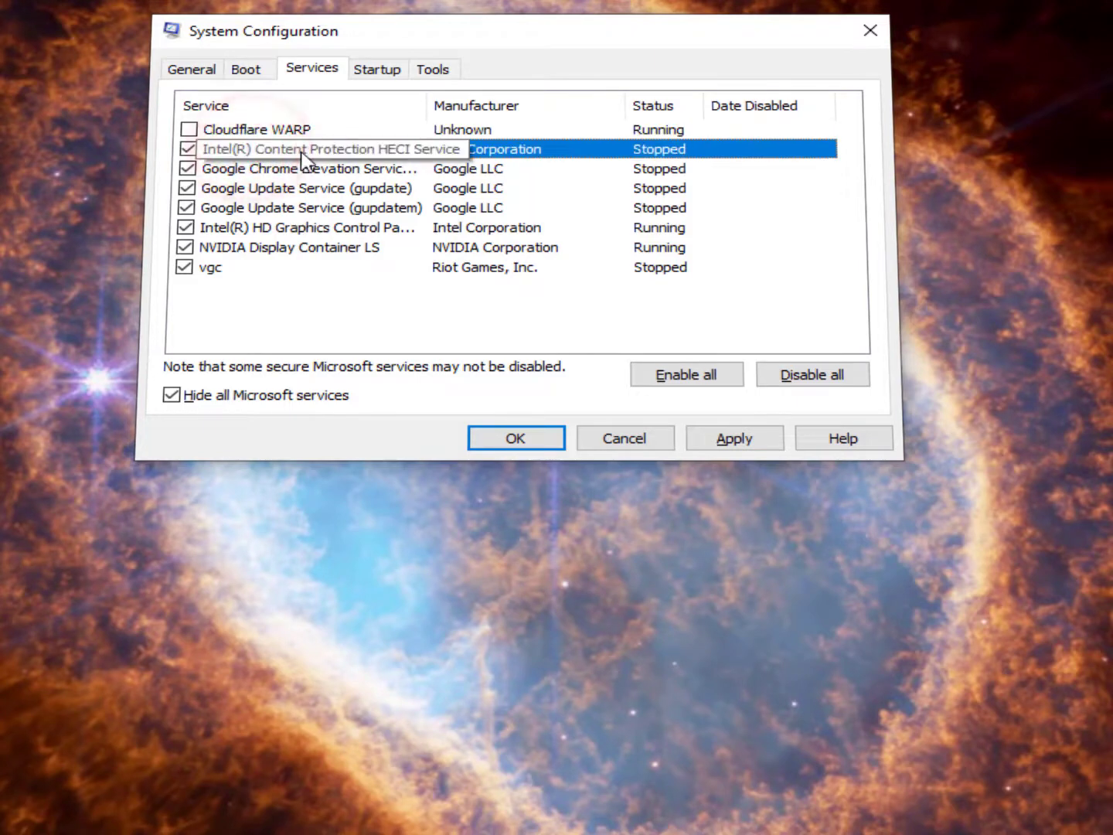
click(269, 251)
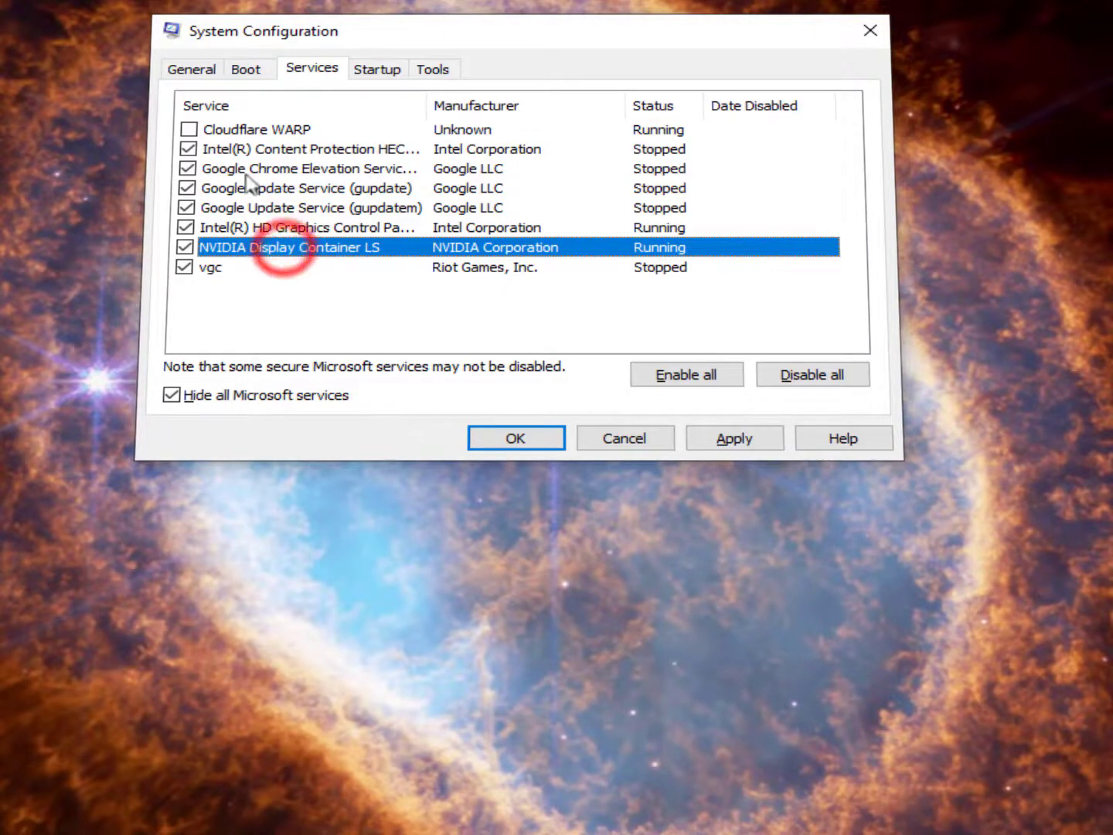
click(219, 149)
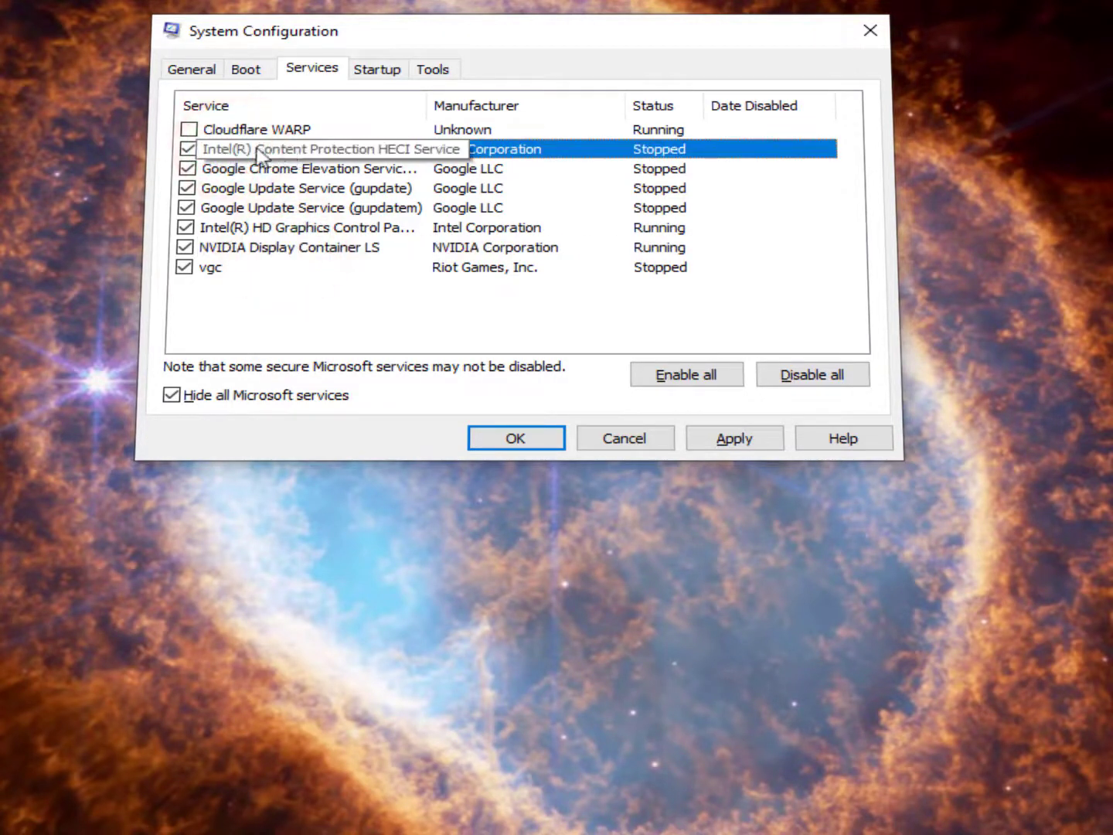
click(187, 149)
click(187, 169)
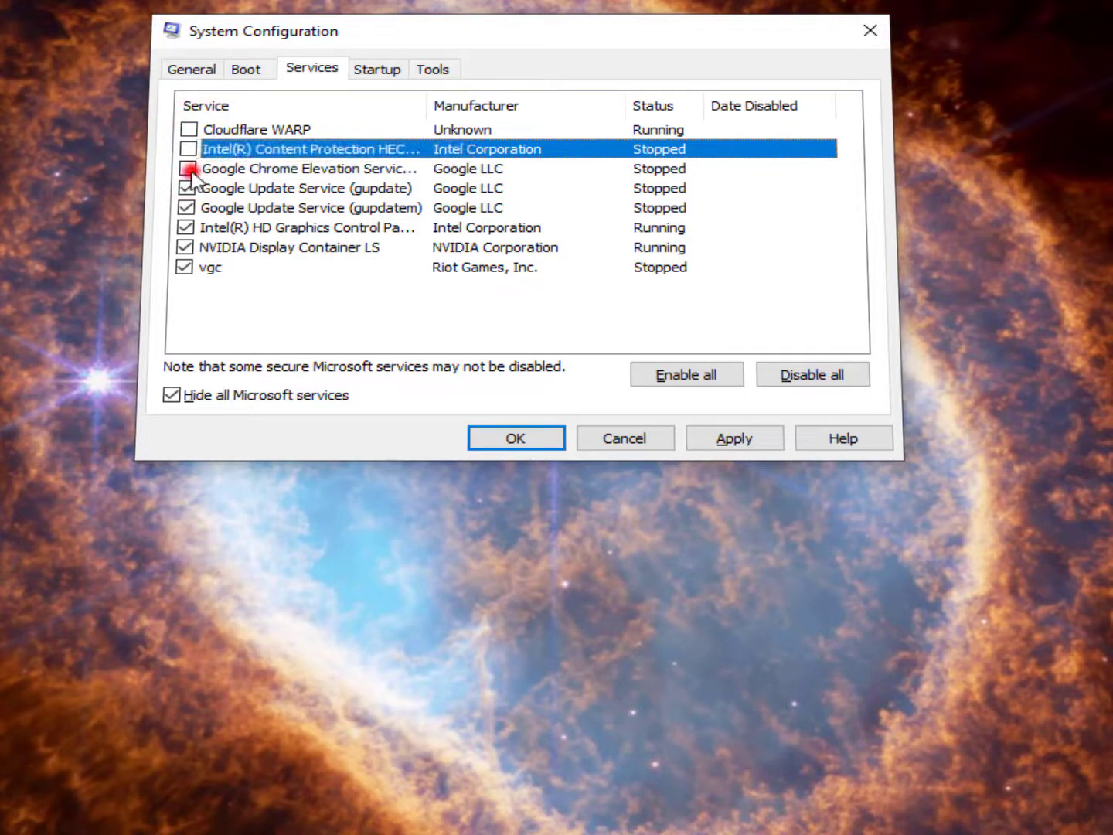
click(187, 188)
click(185, 206)
click(185, 228)
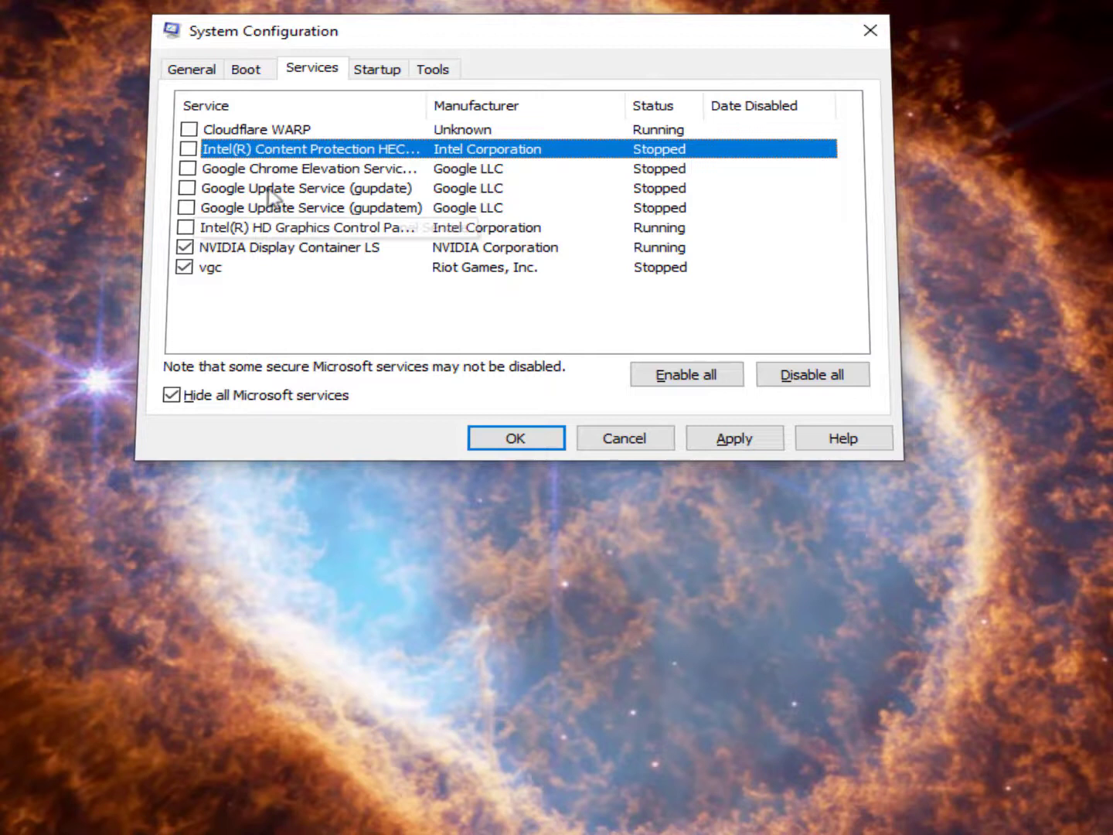
Apply the service changes, suppress future restart prompts, exit without restarting, and bring up Start.
drag(427, 107, 489, 108)
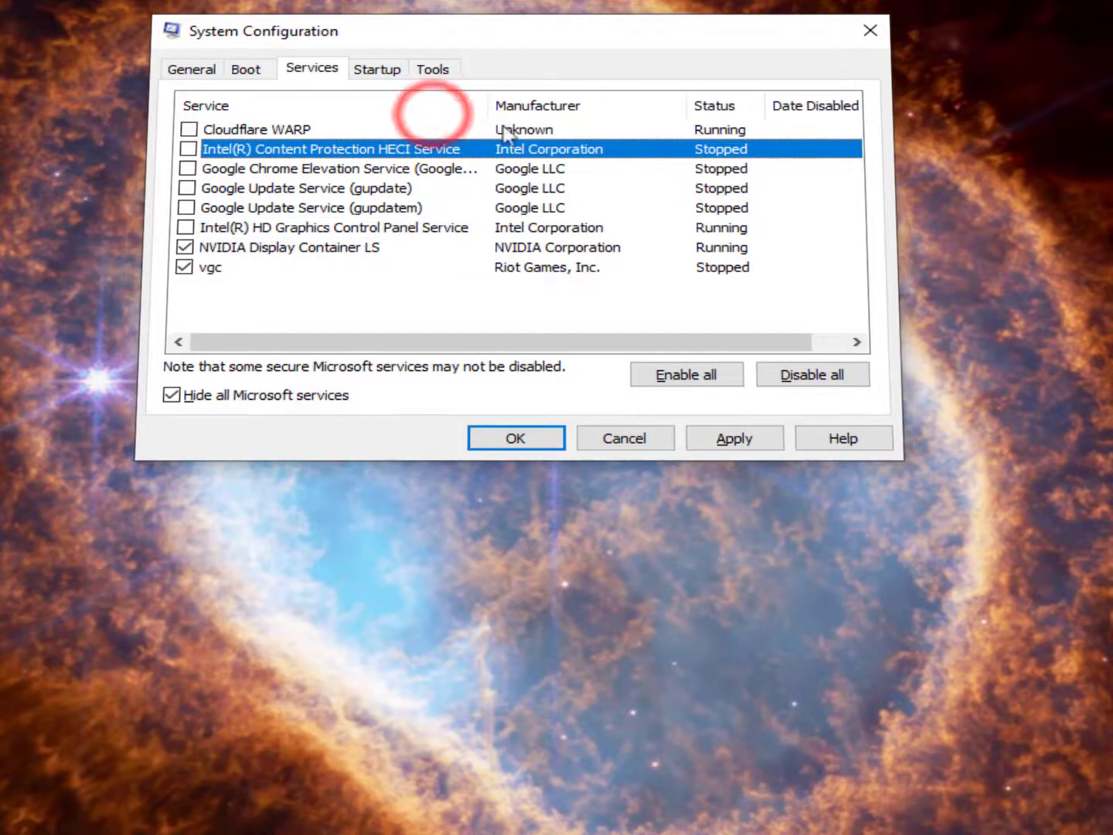
click(734, 439)
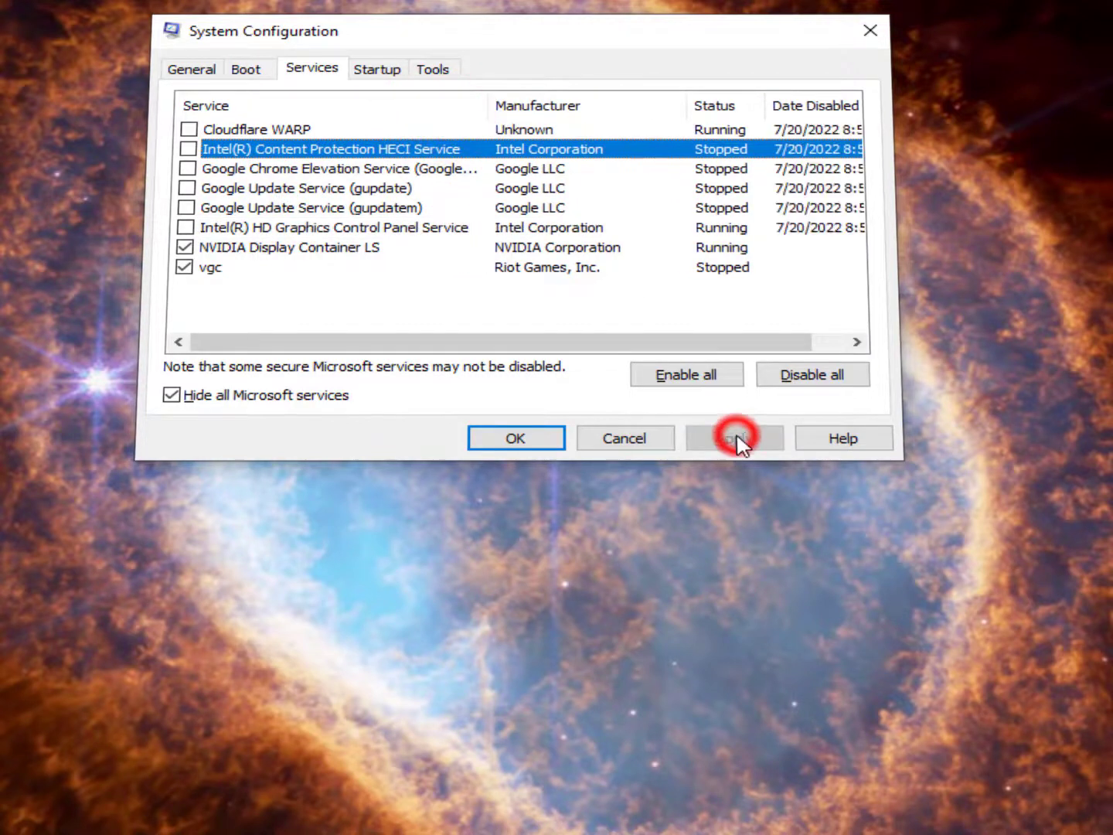
click(532, 449)
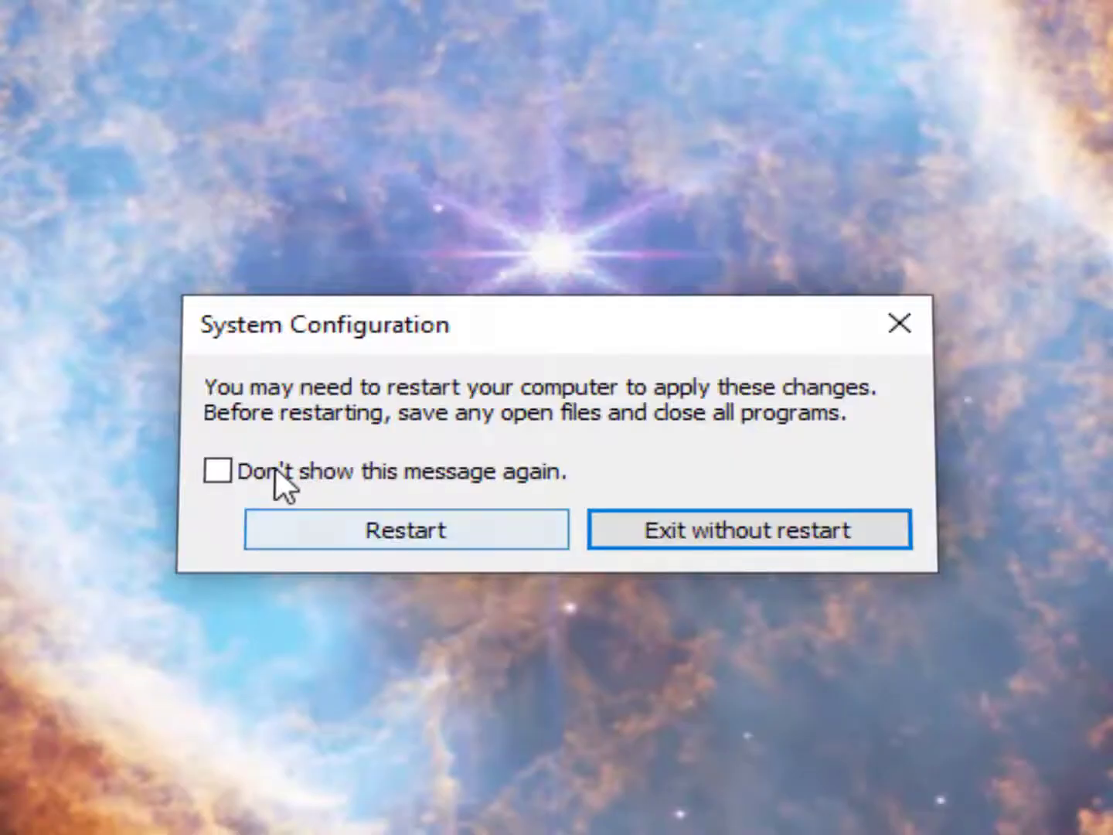
click(473, 391)
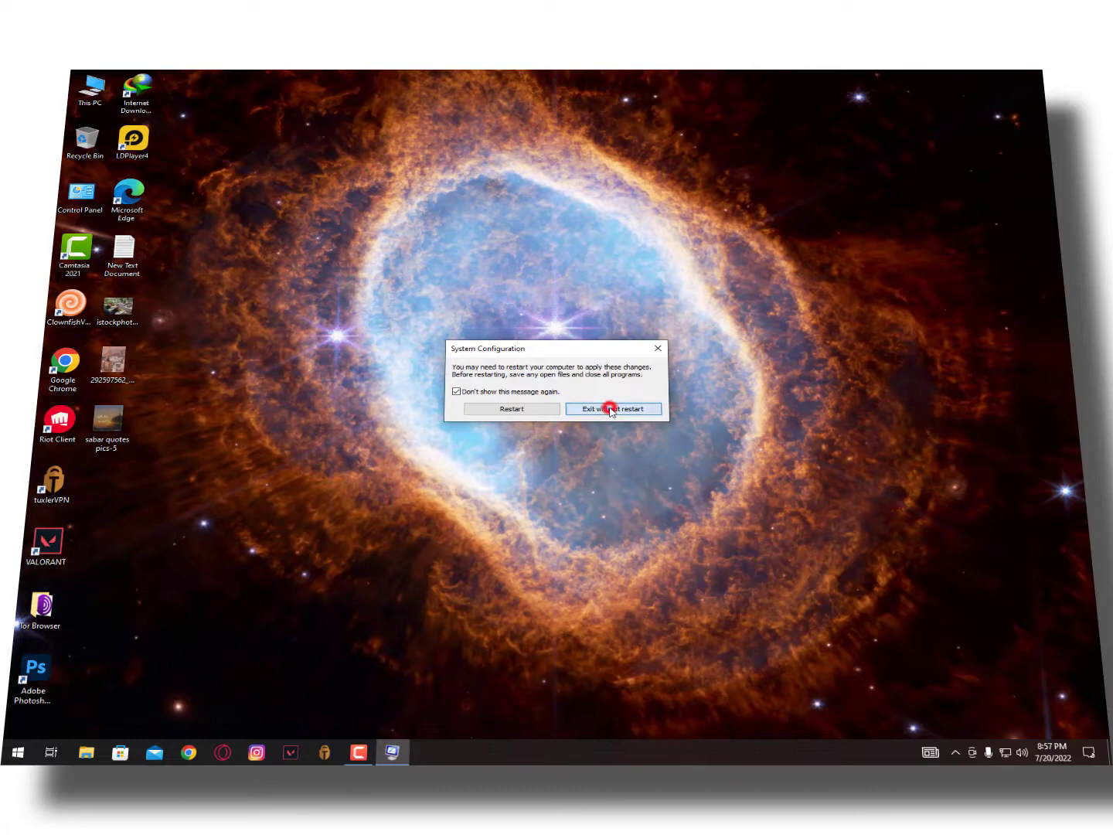
click(609, 411)
click(18, 752)
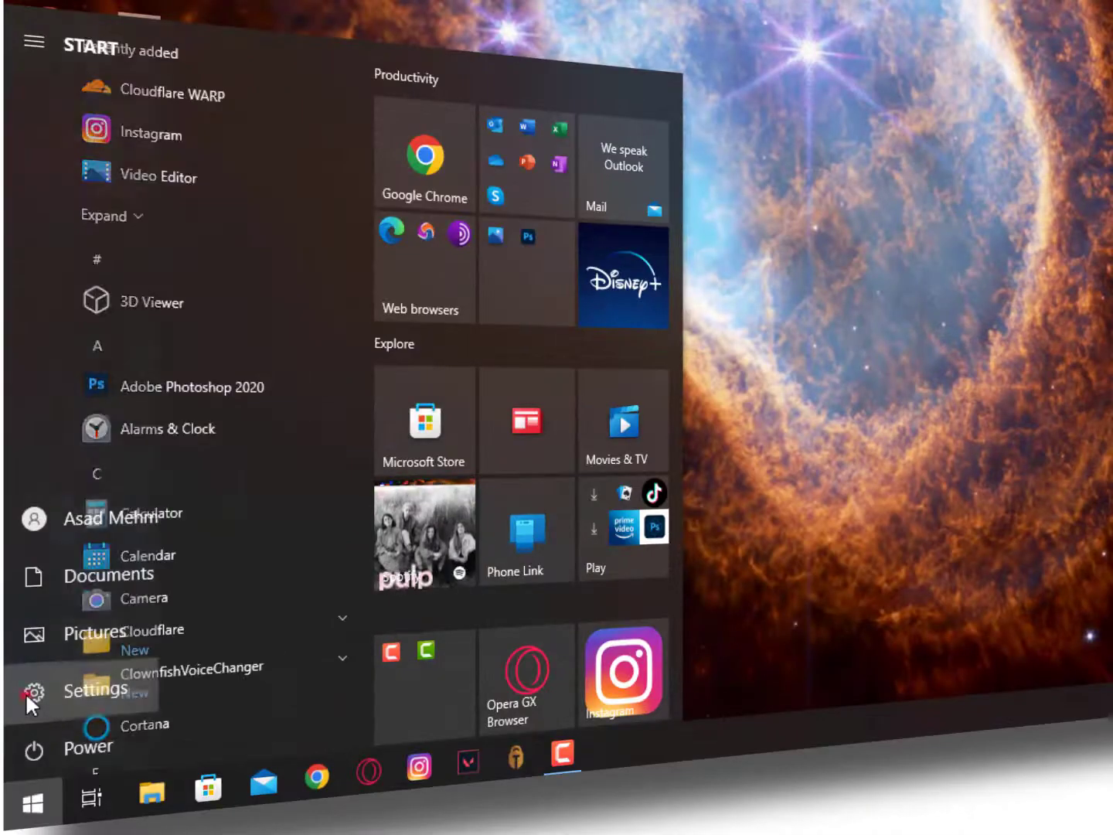
Launch Windows Settings from Start and scroll through its home categories.
click(26, 691)
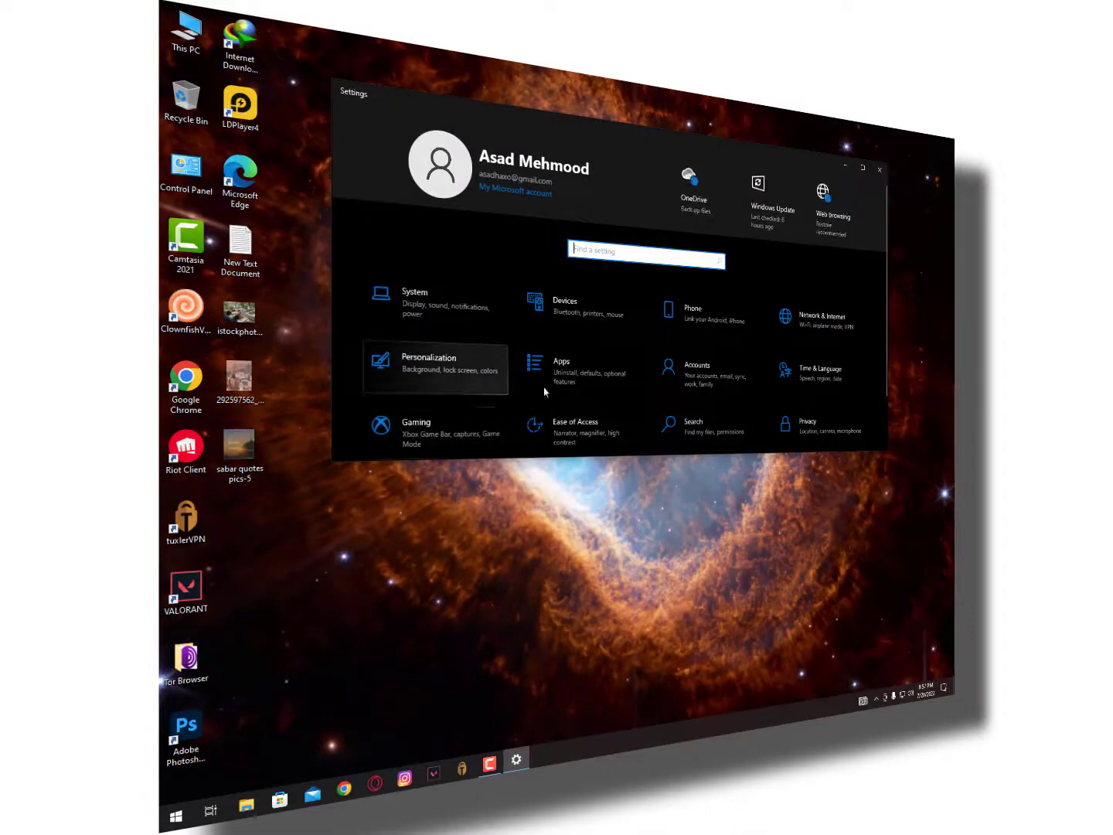
scroll(555, 379, down, 1)
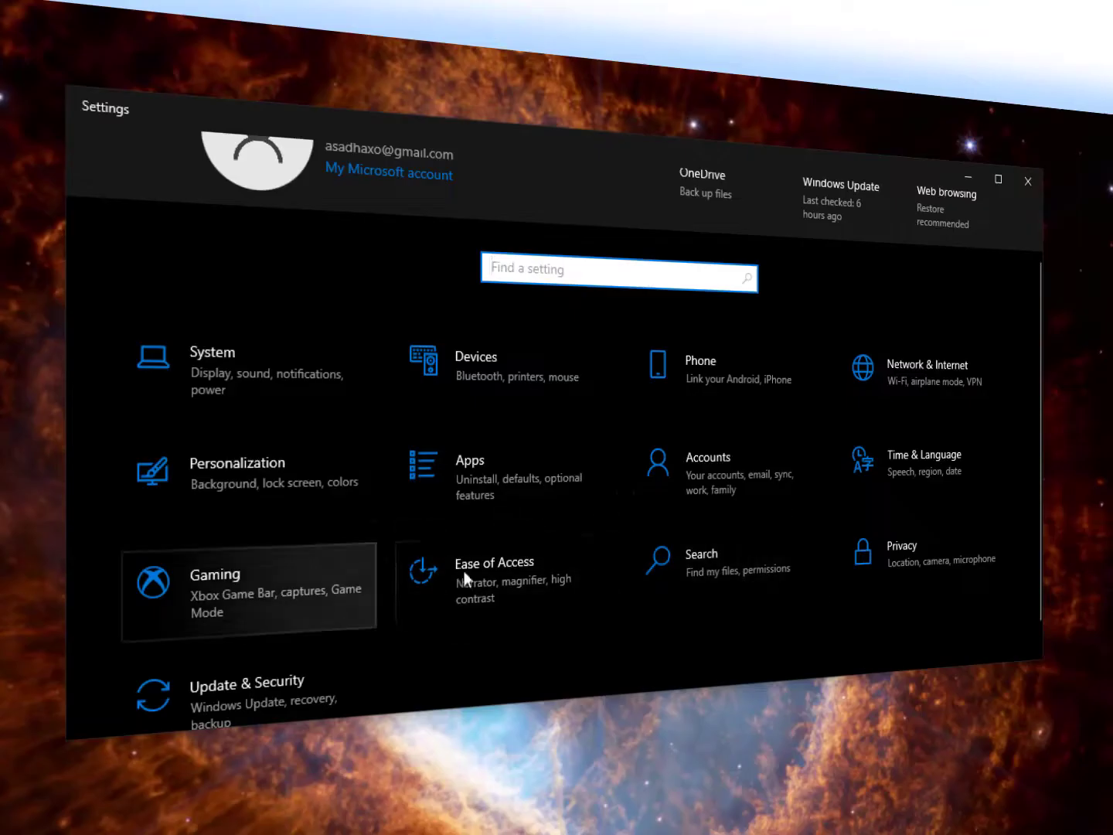
scroll(555, 396, down, 1)
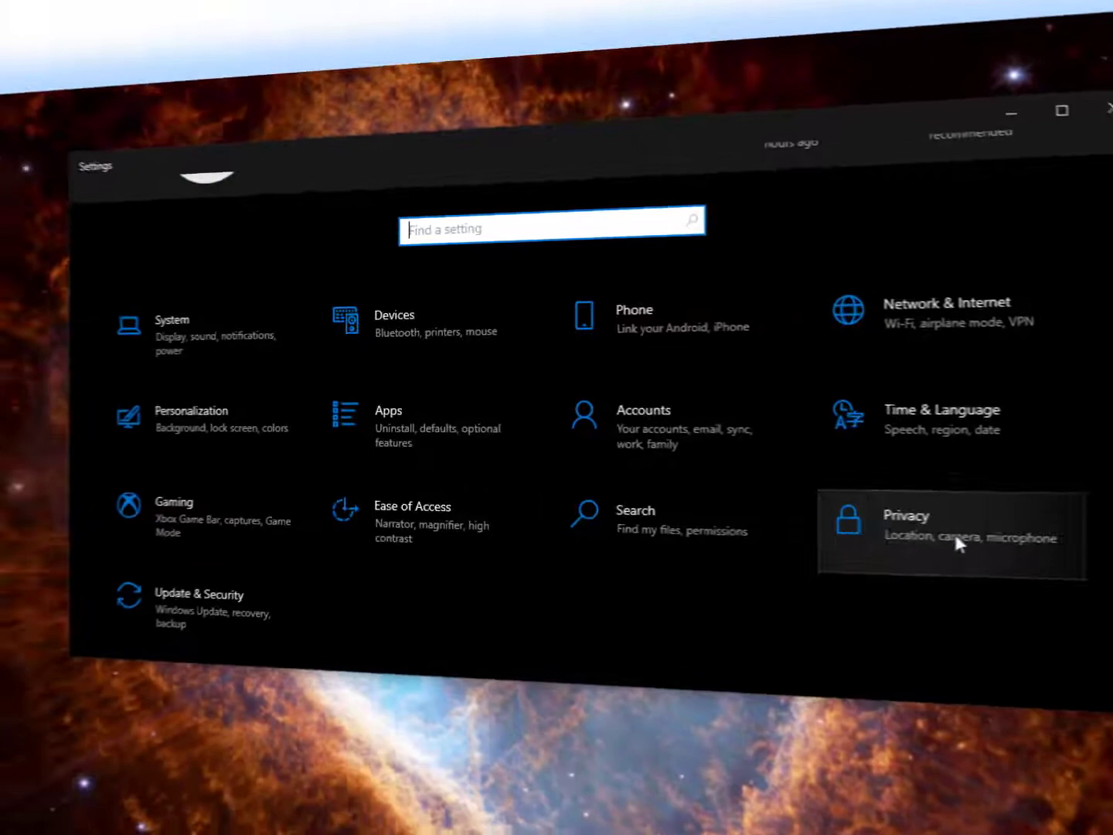
Under Privacy, switch off 'Let Windows track app launches', then go to Background apps.
click(909, 544)
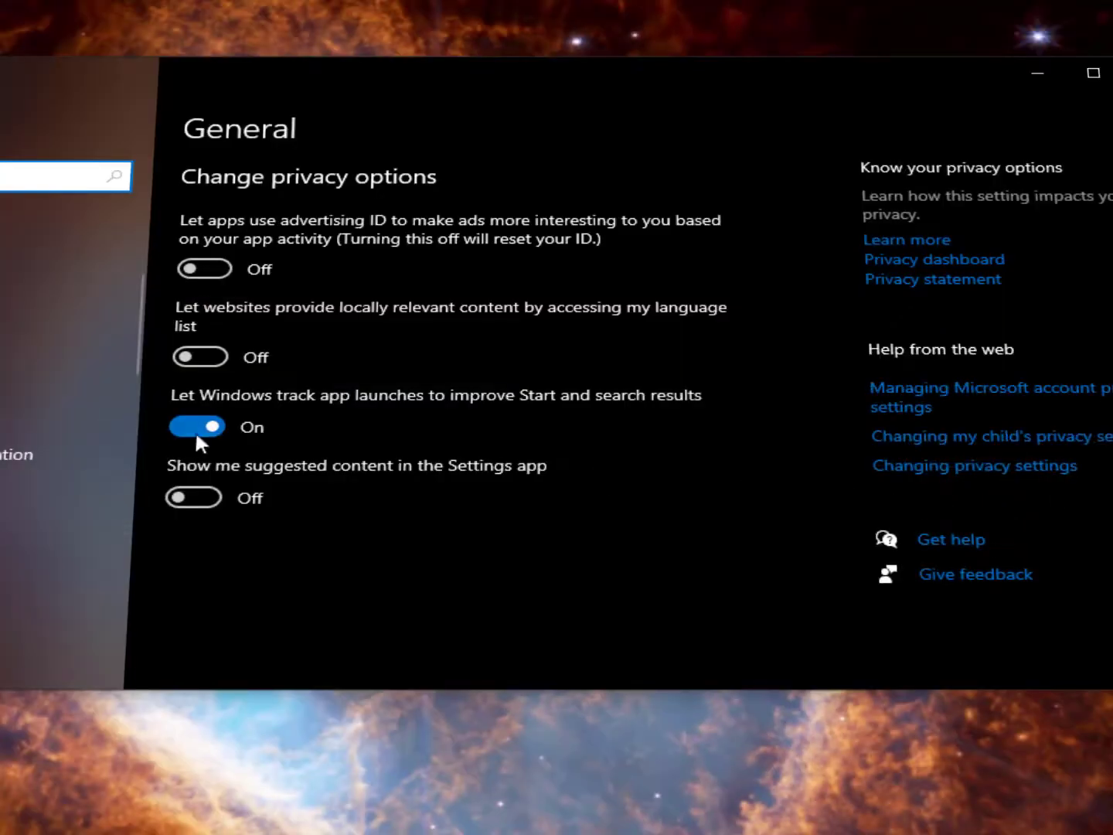
click(195, 430)
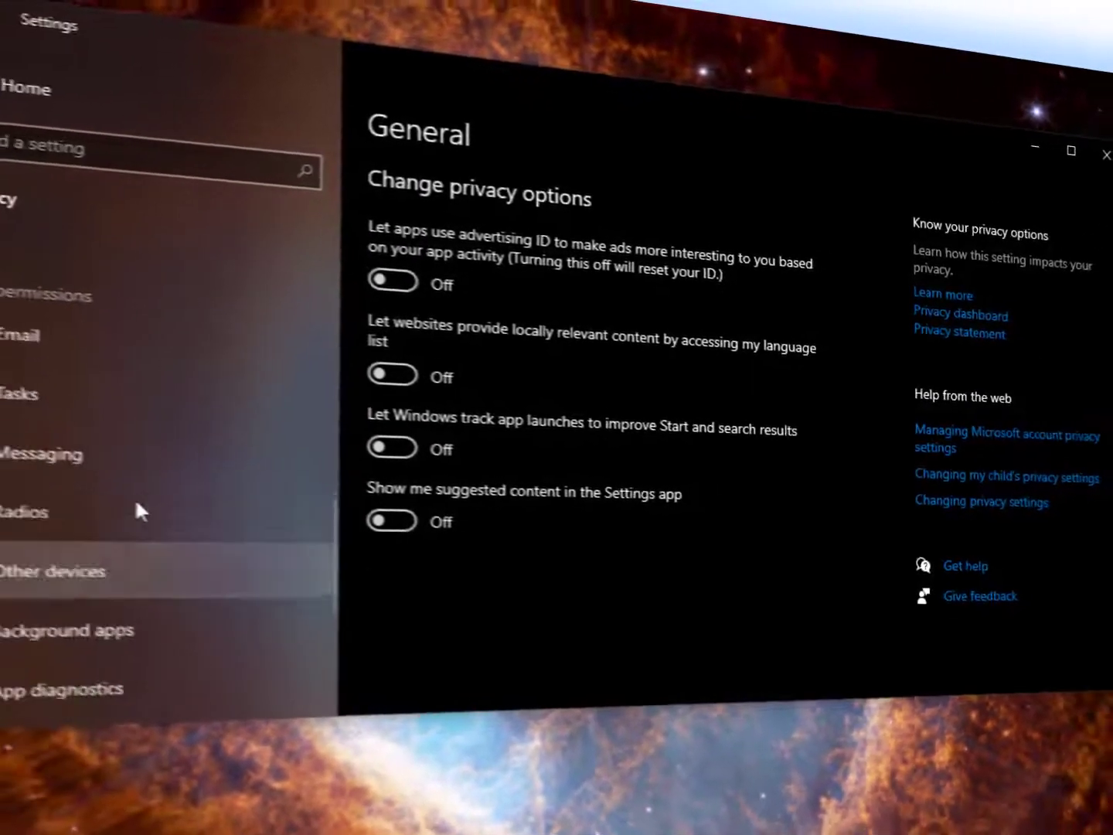
click(159, 629)
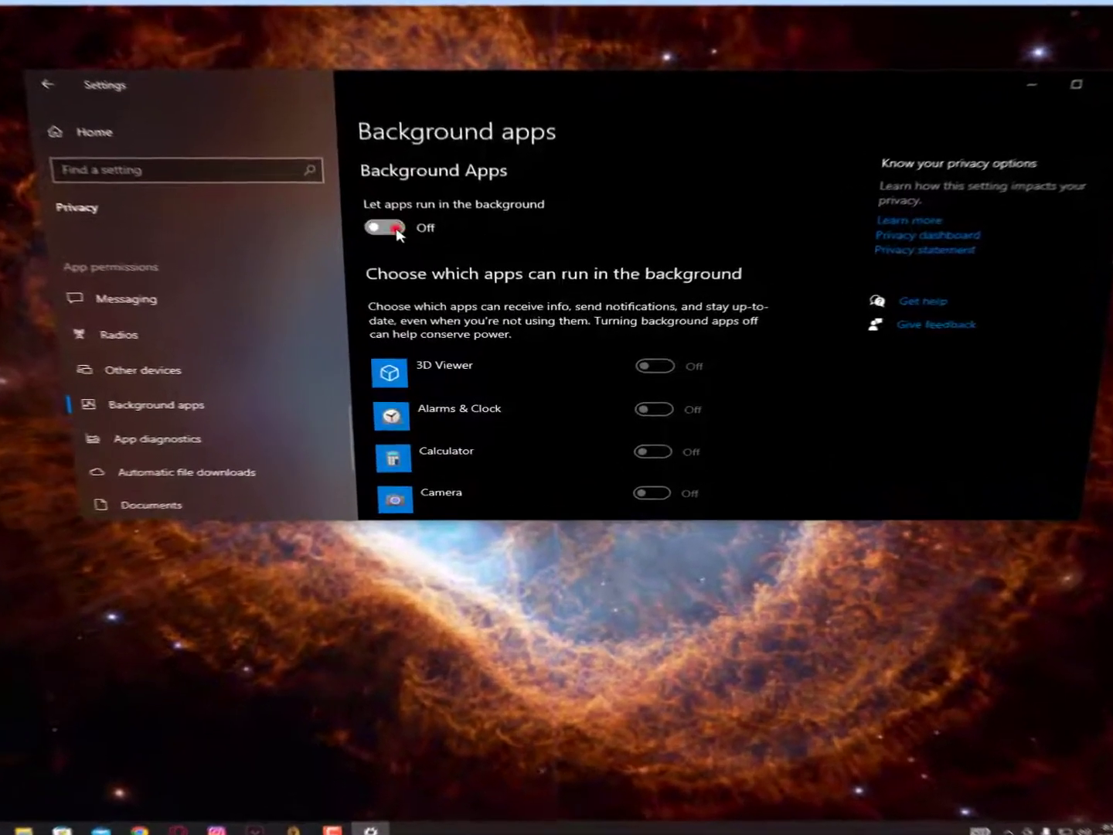
click(404, 247)
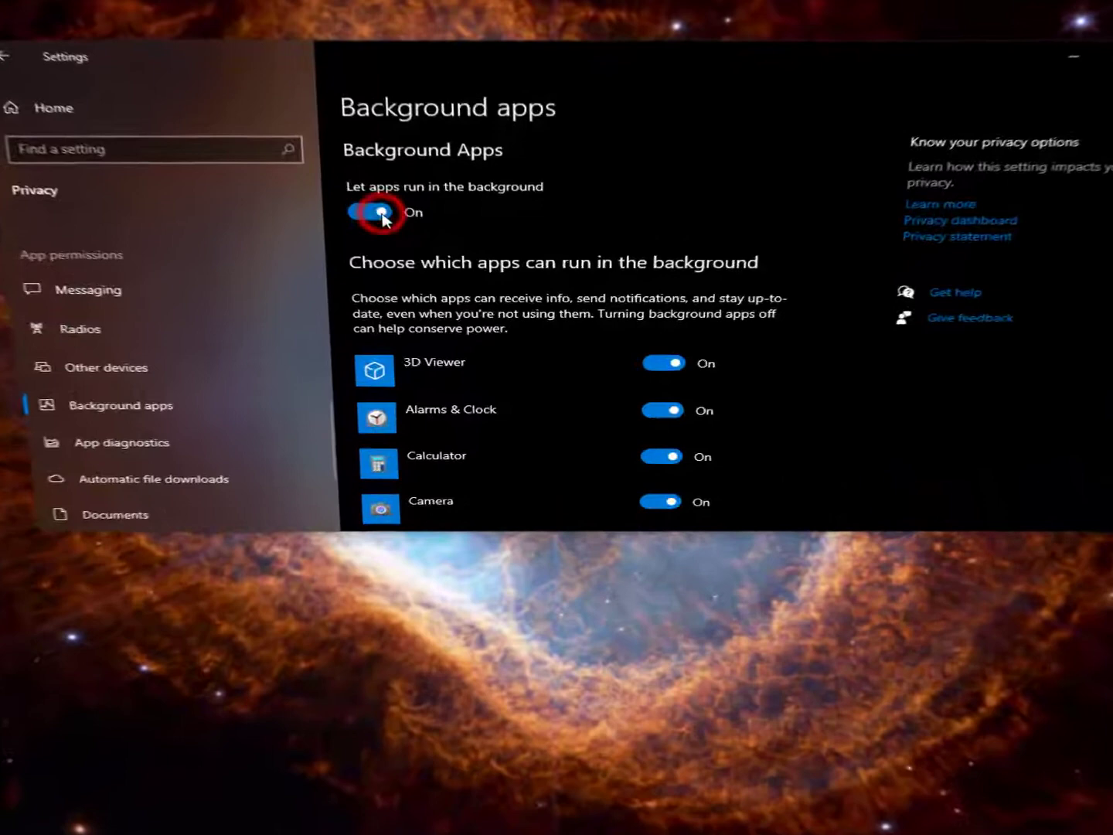
scroll(490, 389, down, 5)
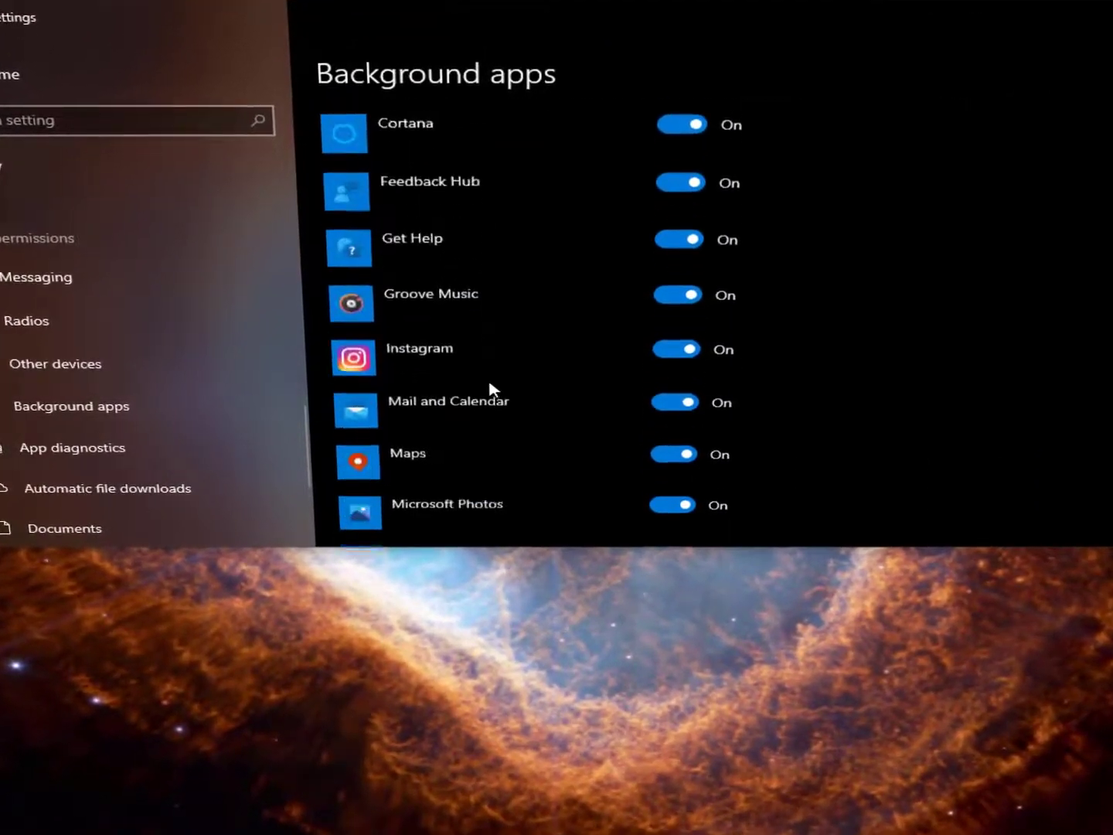
scroll(485, 407, down, 6)
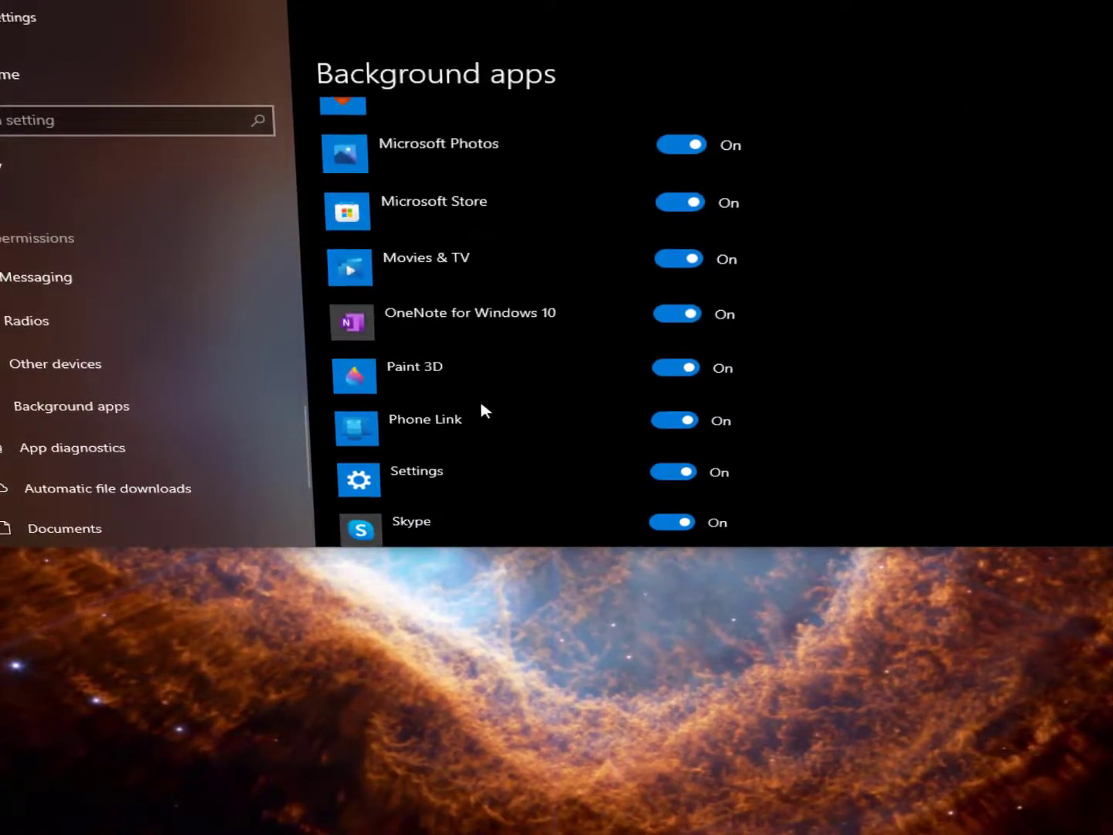
scroll(495, 421, down, 5)
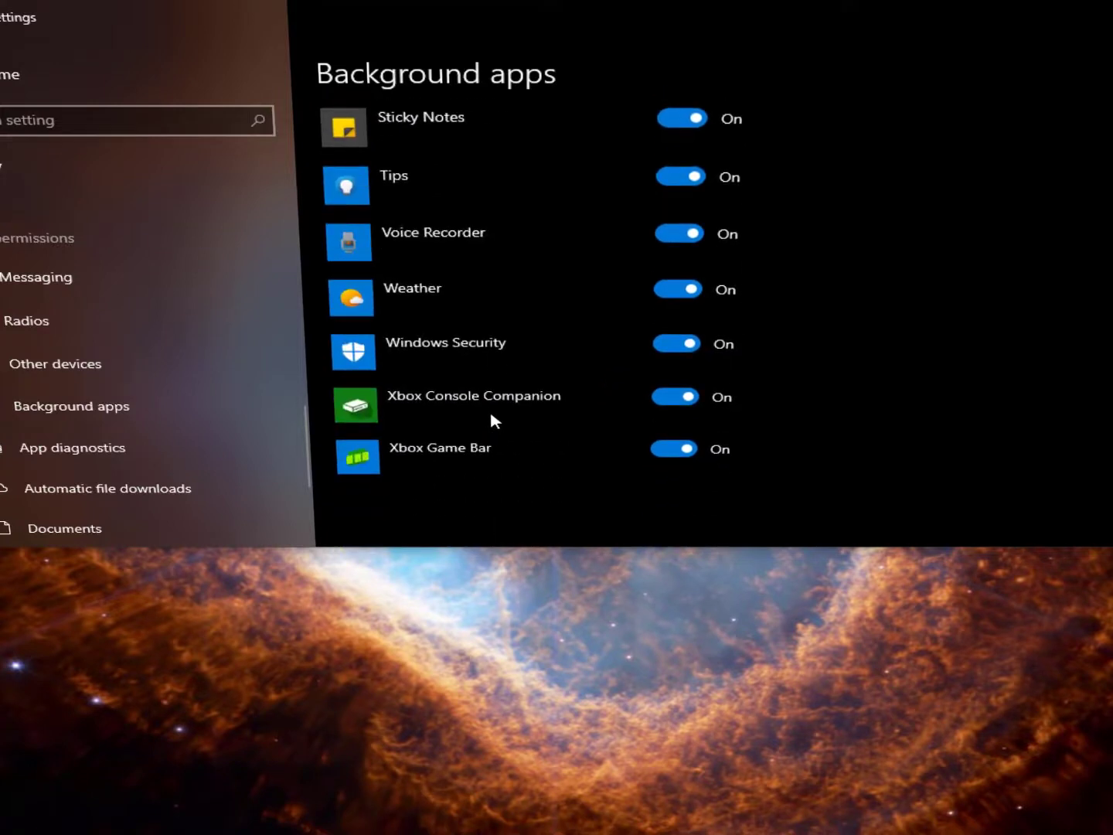
scroll(830, 493, up, 15)
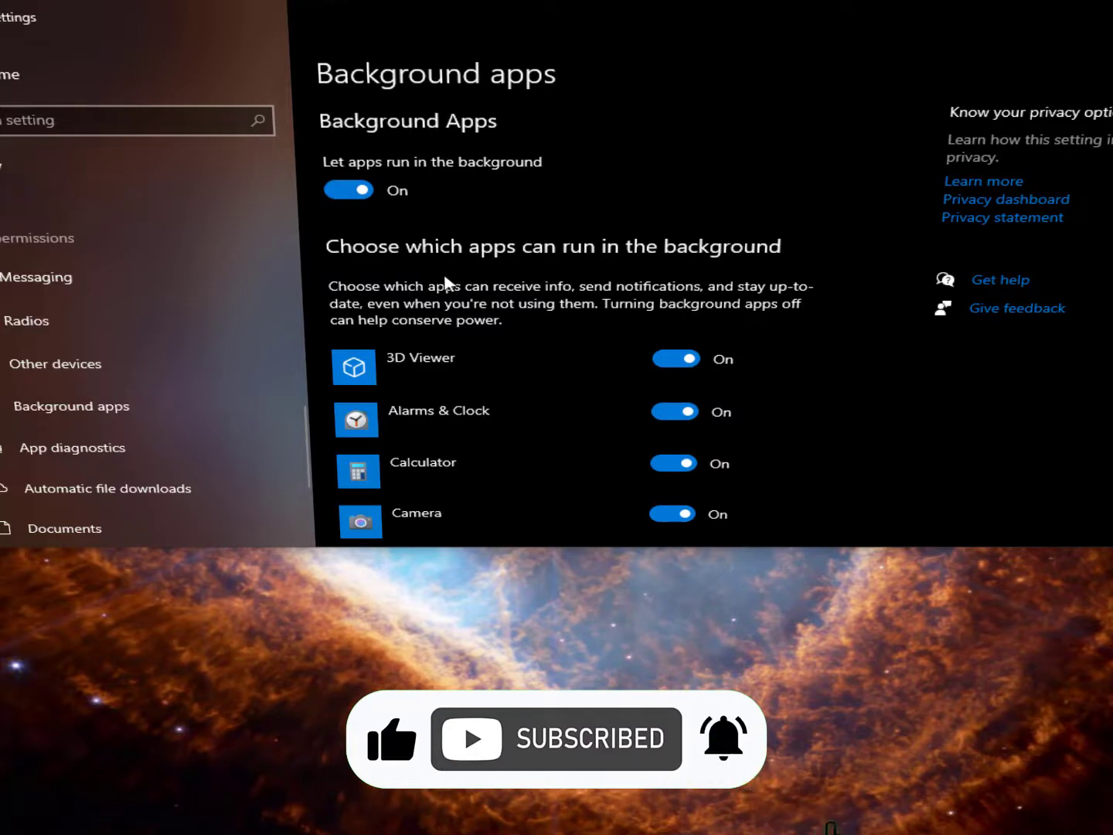
click(363, 190)
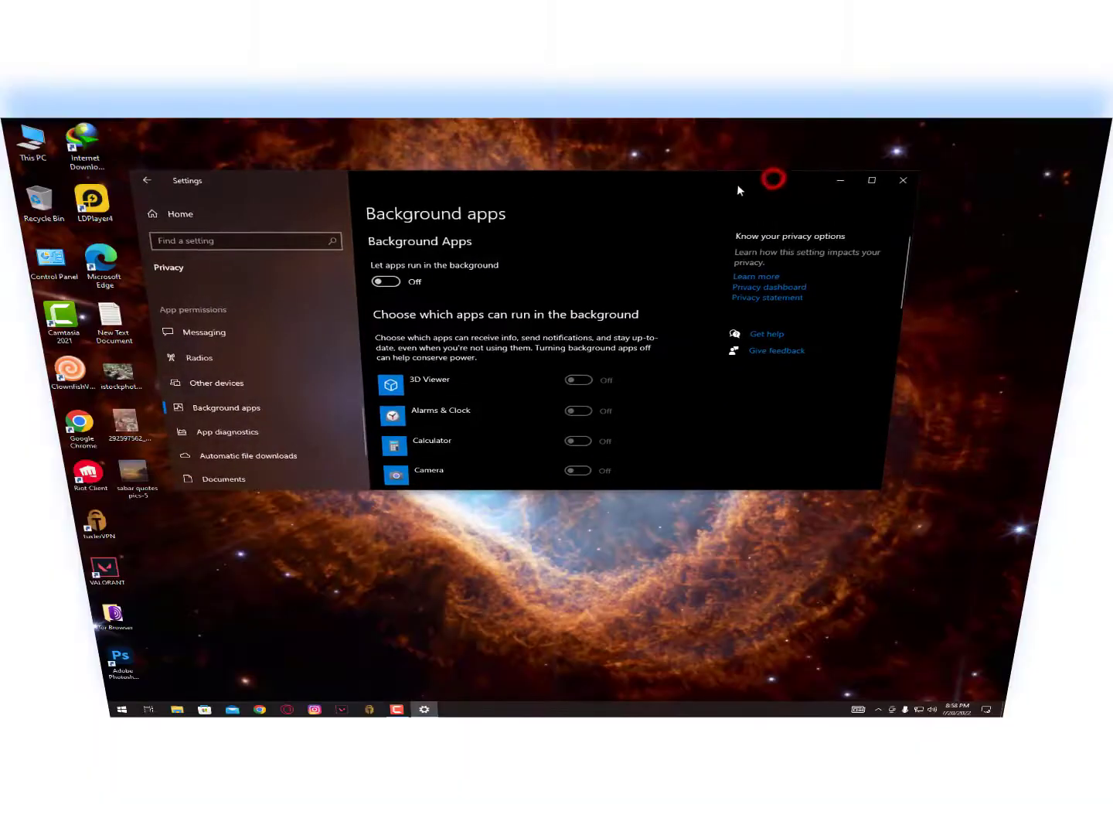
Close the Settings window, leaving the bare desktop.
click(903, 180)
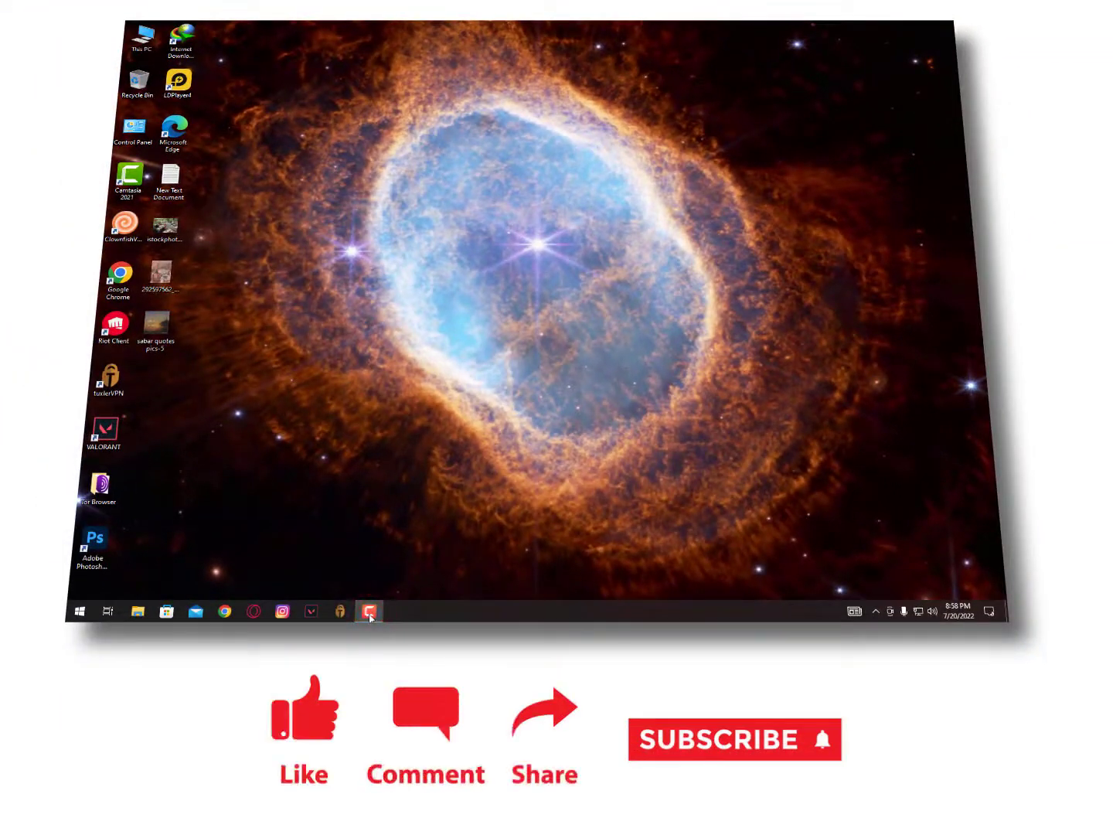
click(401, 151)
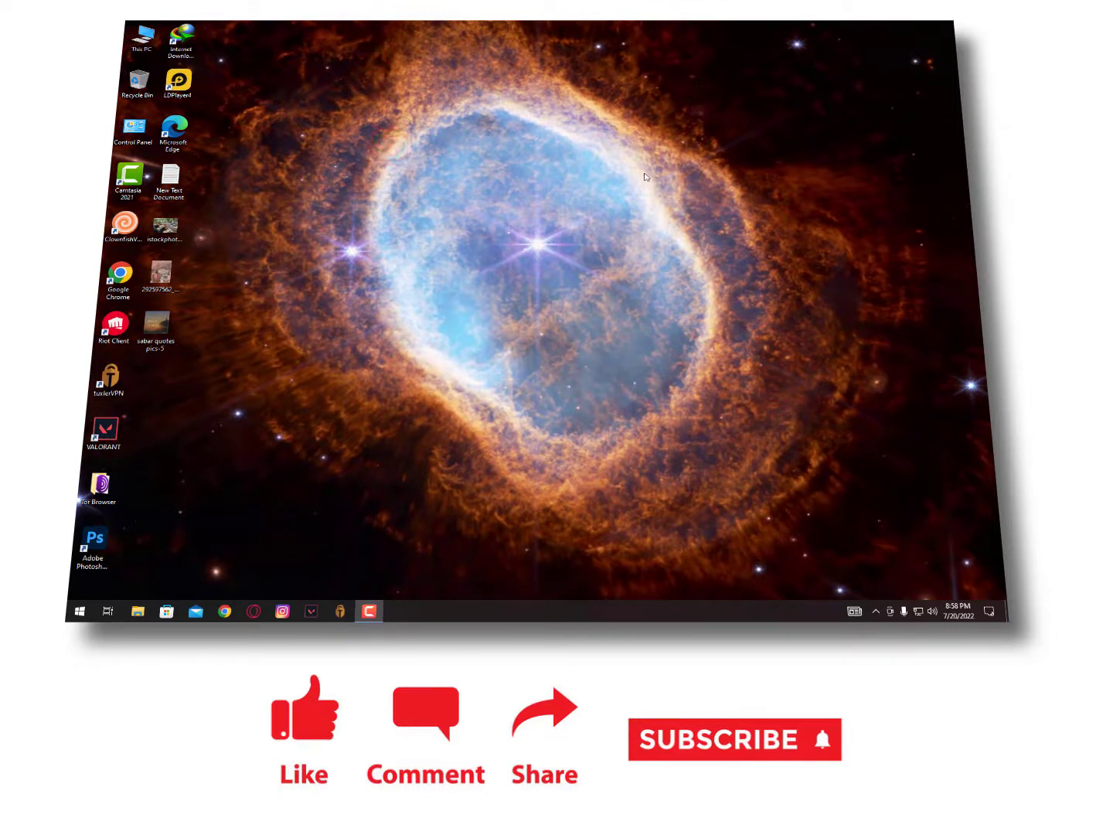